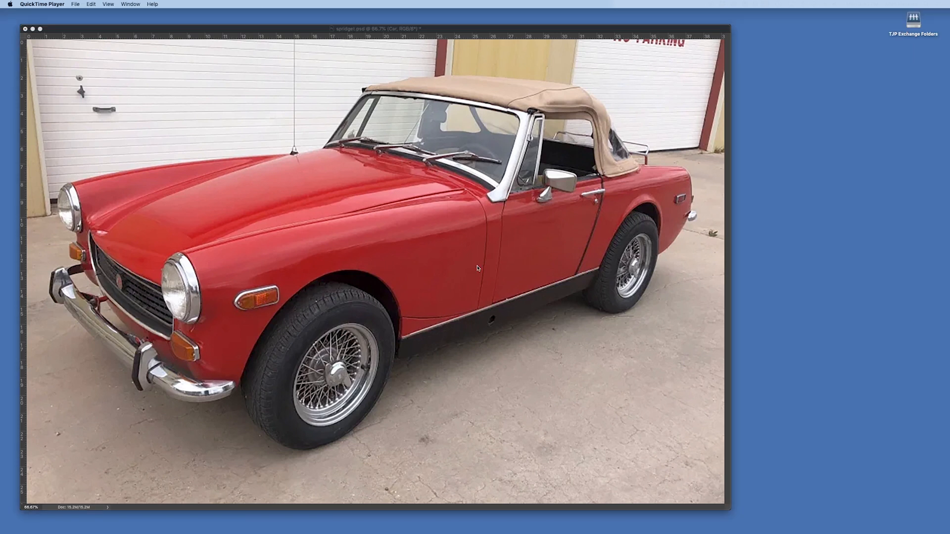
Switch to Photoshop and outline the car's red bodywork with the Polygonal Lasso, excluding the grille, lights, wheels and trim.
{"action": "left_click", "coordinate": [108, 31]}
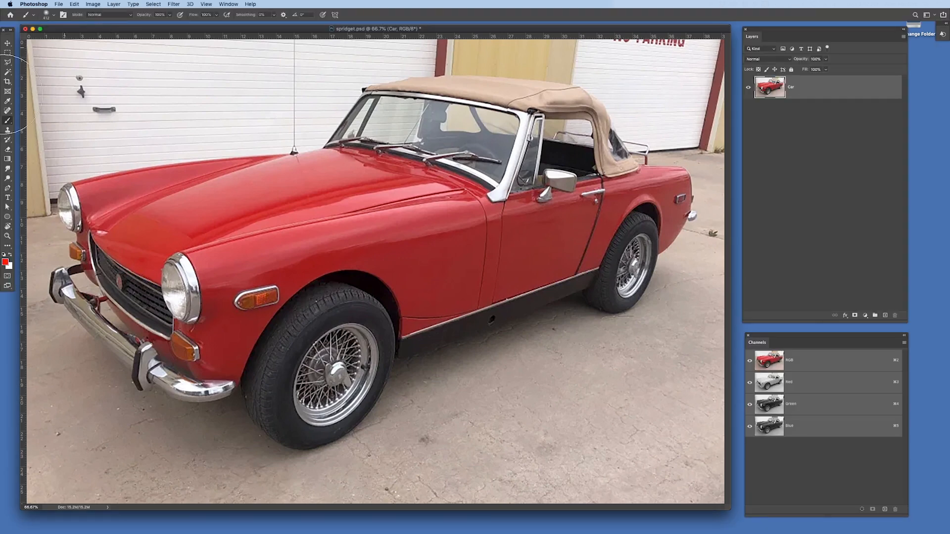
{"action": "left_click", "coordinate": [8, 237]}
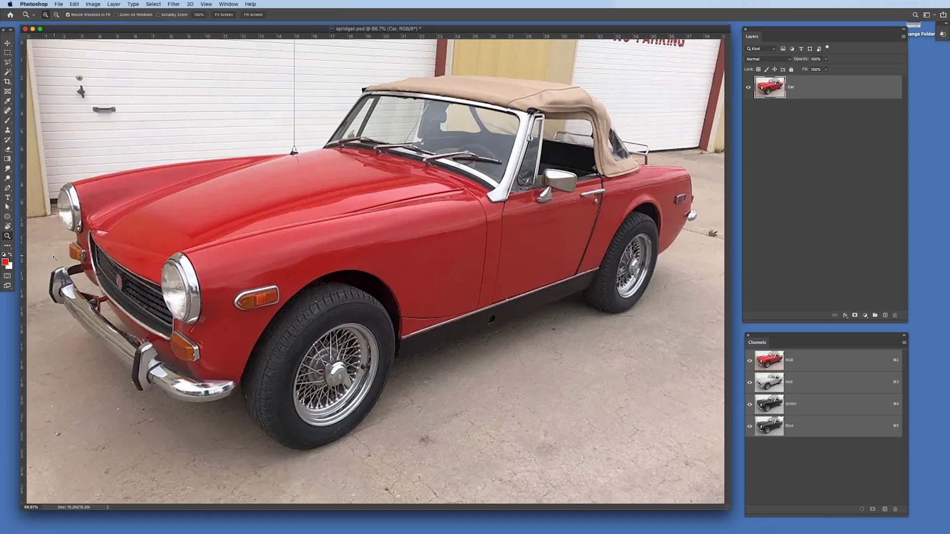
{"action": "left_click_drag", "start_coordinate": [54, 258], "coordinate": [92, 169]}
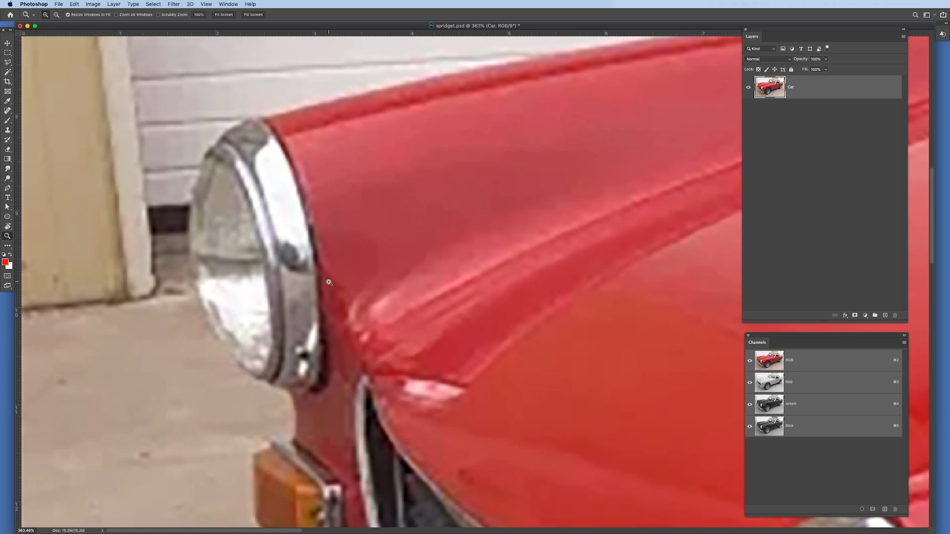
{"action": "key", "text": "l"}
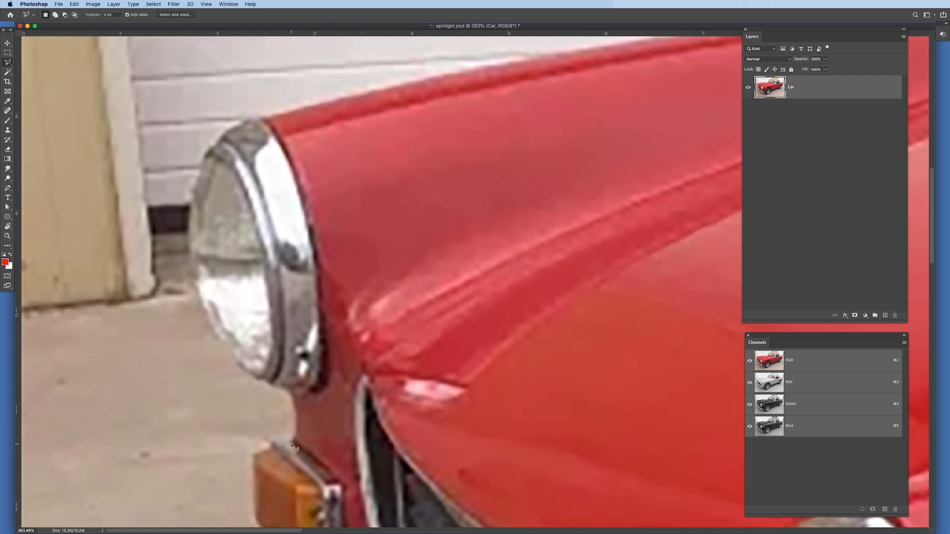
{"action": "mouse_move", "coordinate": [293, 441]}
{"action": "left_mouse_down"}
{"action": "mouse_move", "coordinate": [290, 394]}
{"action": "mouse_move", "coordinate": [317, 346]}
{"action": "mouse_move", "coordinate": [312, 248]}
{"action": "mouse_move", "coordinate": [280, 144]}
{"action": "mouse_move", "coordinate": [257, 120]}
{"action": "mouse_move", "coordinate": [445, 79]}
{"action": "mouse_move", "coordinate": [742, 117]}
{"action": "mouse_move", "coordinate": [693, 115]}
{"action": "mouse_move", "coordinate": [723, 106]}
{"action": "left_mouse_up"}
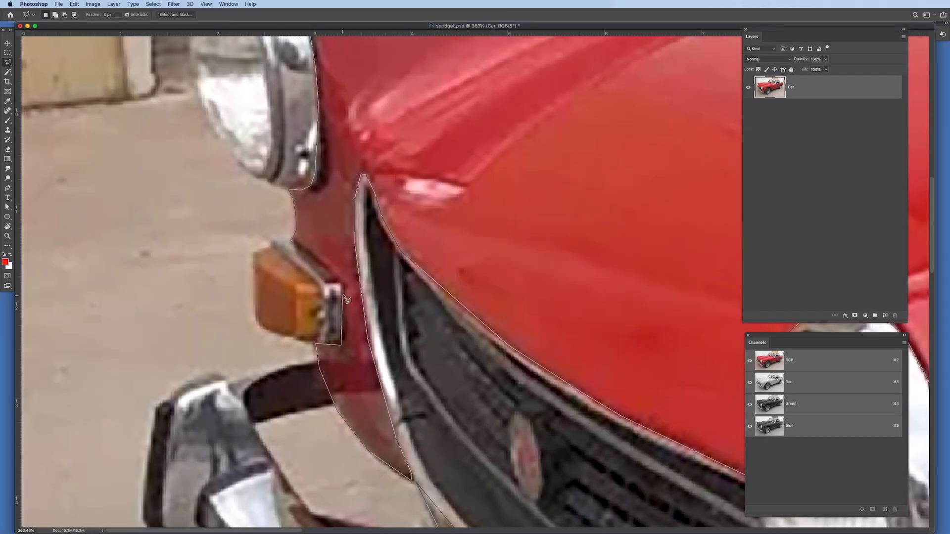
{"action": "left_click", "coordinate": [292, 242]}
{"action": "double_click", "coordinate": [327, 330]}
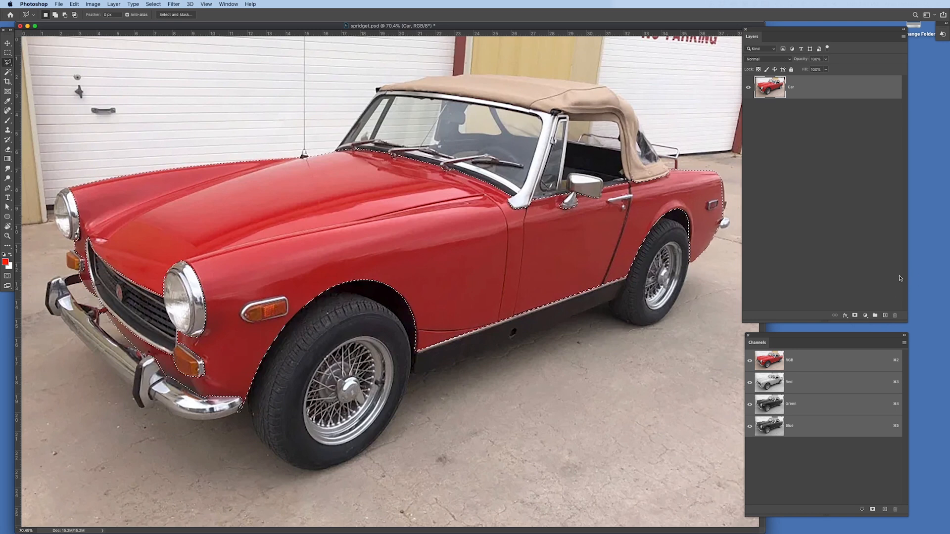
Create a layer group and mask it with the bodywork selection.
{"action": "left_click", "coordinate": [874, 315]}
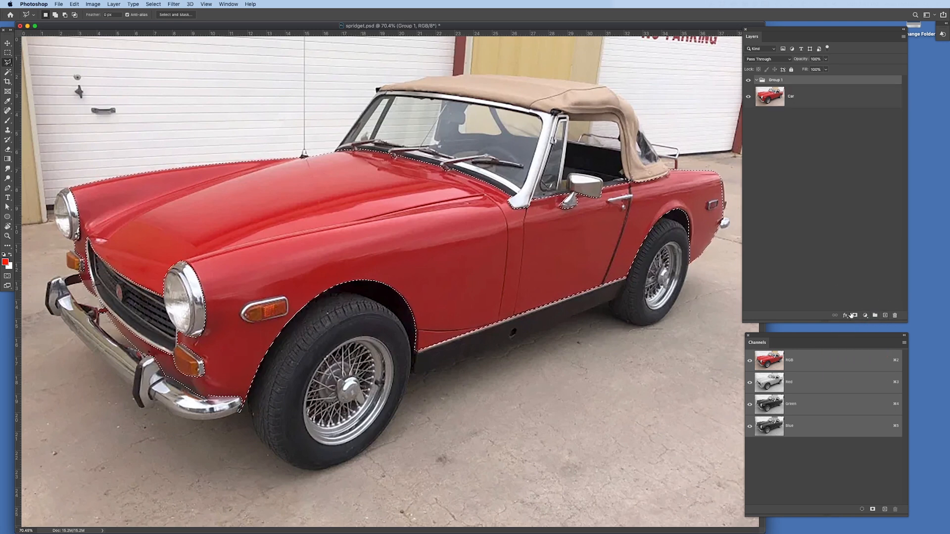
{"action": "left_click", "coordinate": [855, 316]}
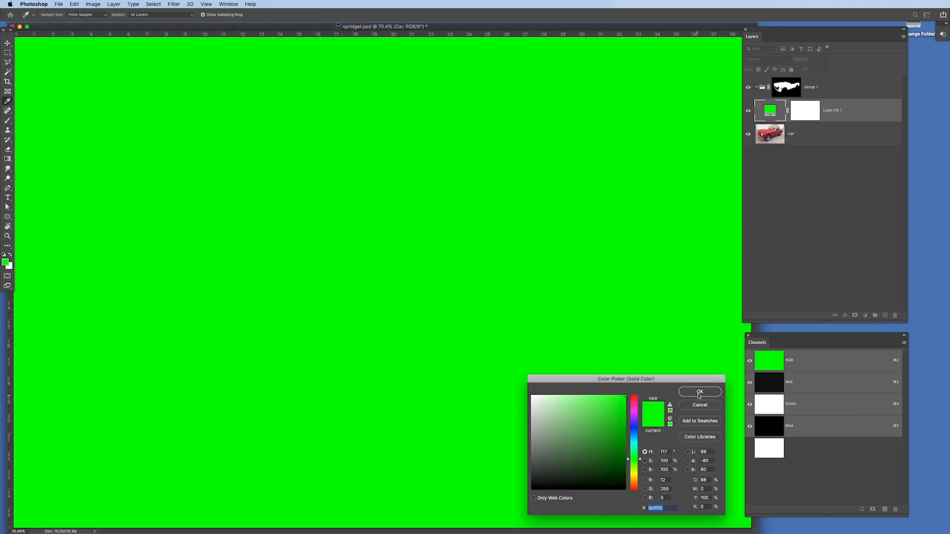
Add a bright green (0cff00) solid color fill layer, move it into the masked group and delete its own layer mask.
{"action": "left_click", "coordinate": [699, 391]}
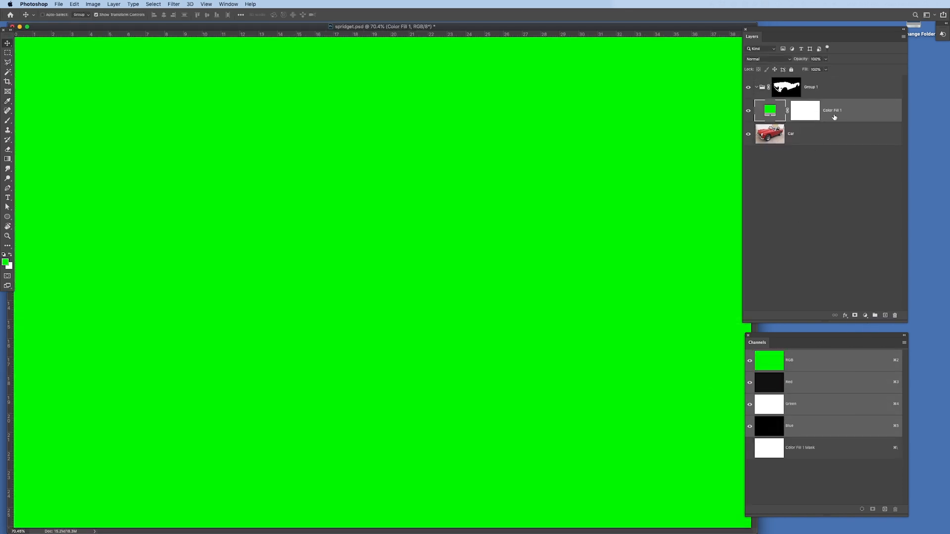
{"action": "left_click_drag", "start_coordinate": [834, 117], "coordinate": [790, 85]}
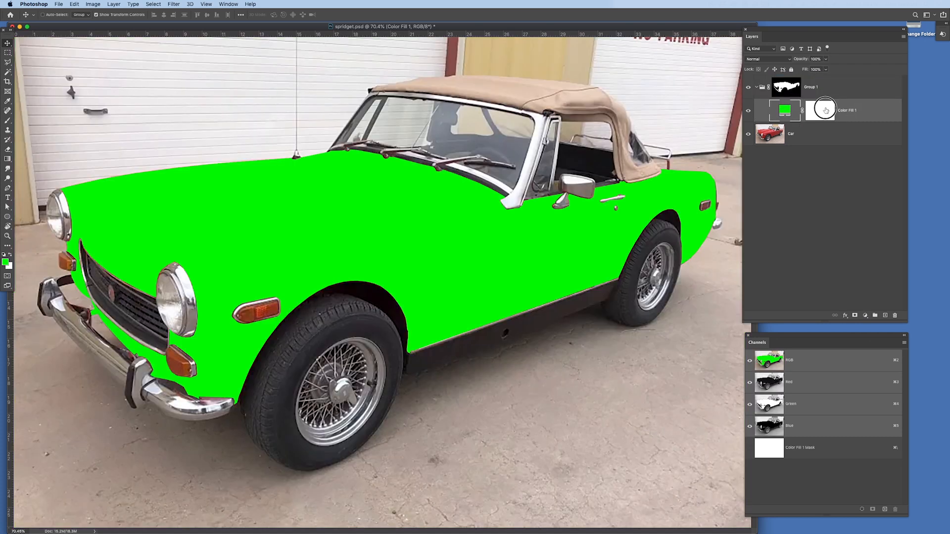
{"action": "left_click_drag", "start_coordinate": [822, 113], "coordinate": [894, 315]}
{"action": "left_click", "coordinate": [530, 172]}
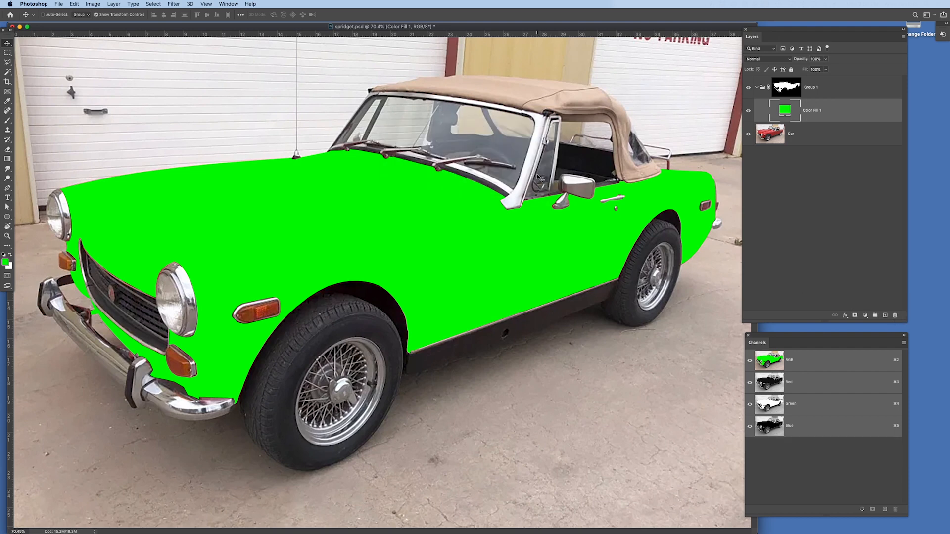
Hide the group, copy the whole Car layer and paste it into a new alpha channel.
{"action": "left_click", "coordinate": [748, 87]}
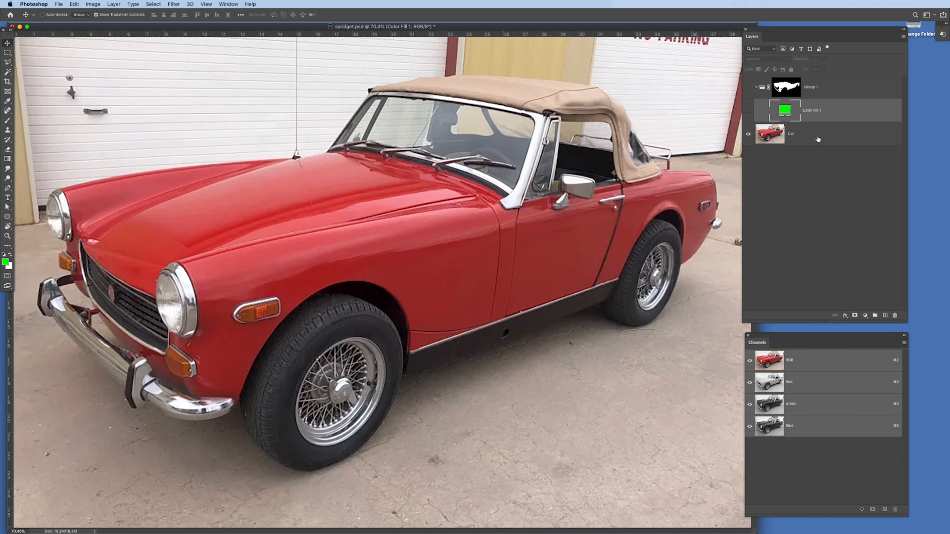
{"action": "left_click", "coordinate": [818, 140]}
{"action": "key", "text": "x"}
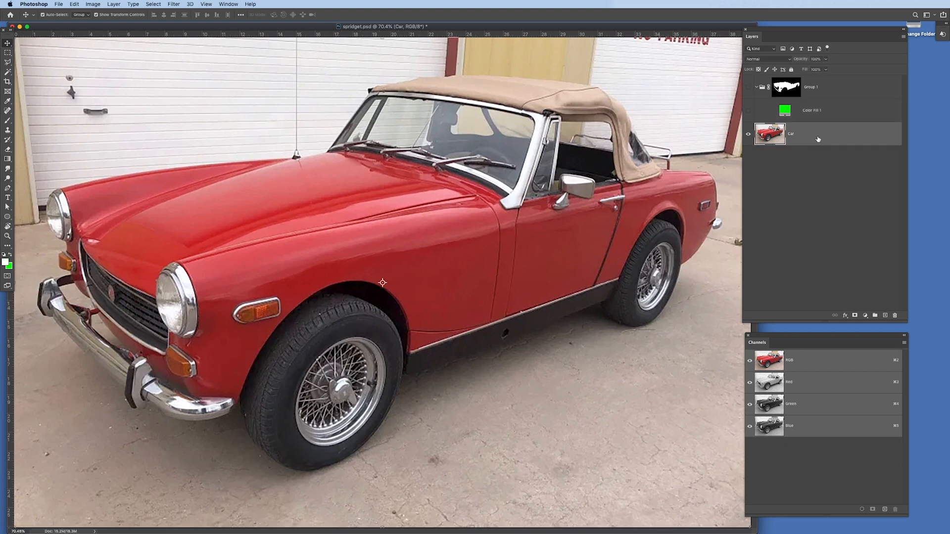
{"action": "key", "text": "super+a"}
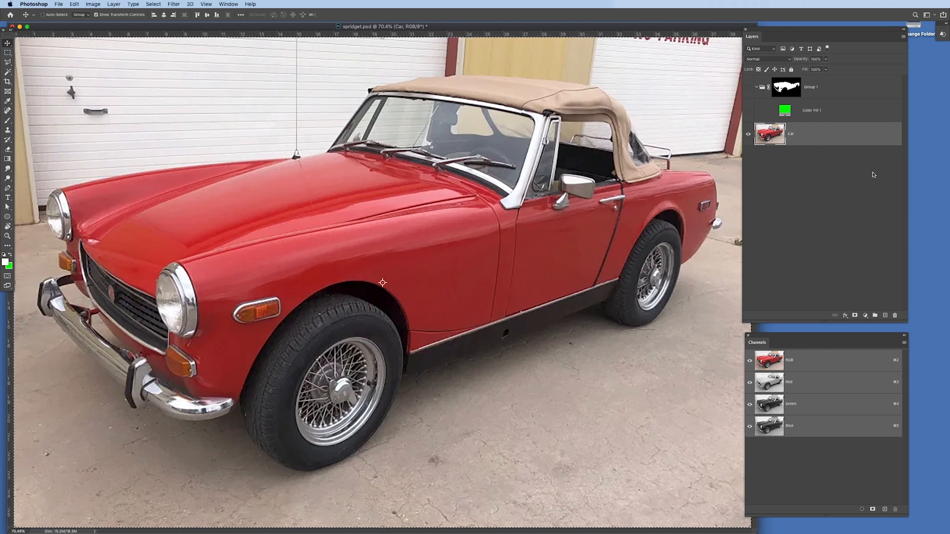
{"action": "left_click", "coordinate": [885, 509]}
{"action": "key", "text": "super+v"}
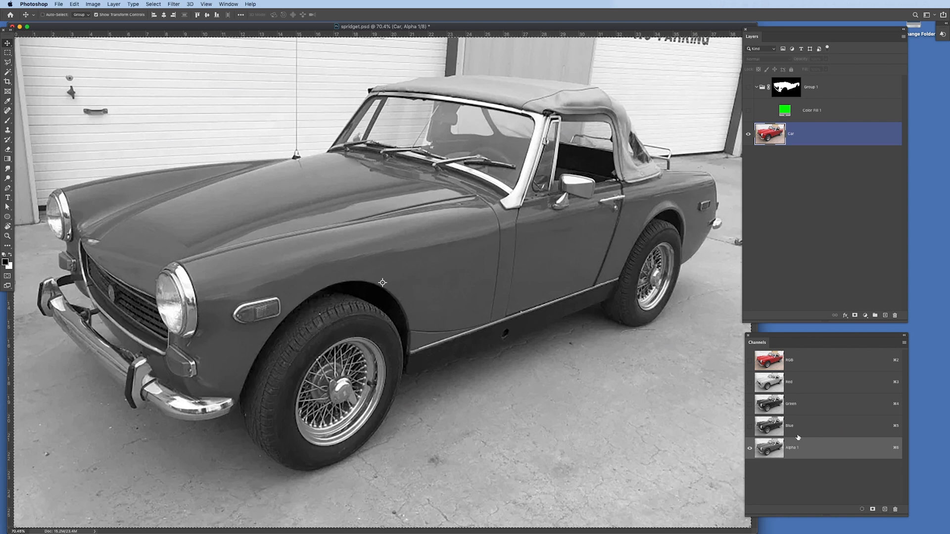
Rename the new alpha channel as "shading".
{"action": "double_click", "coordinate": [790, 448]}
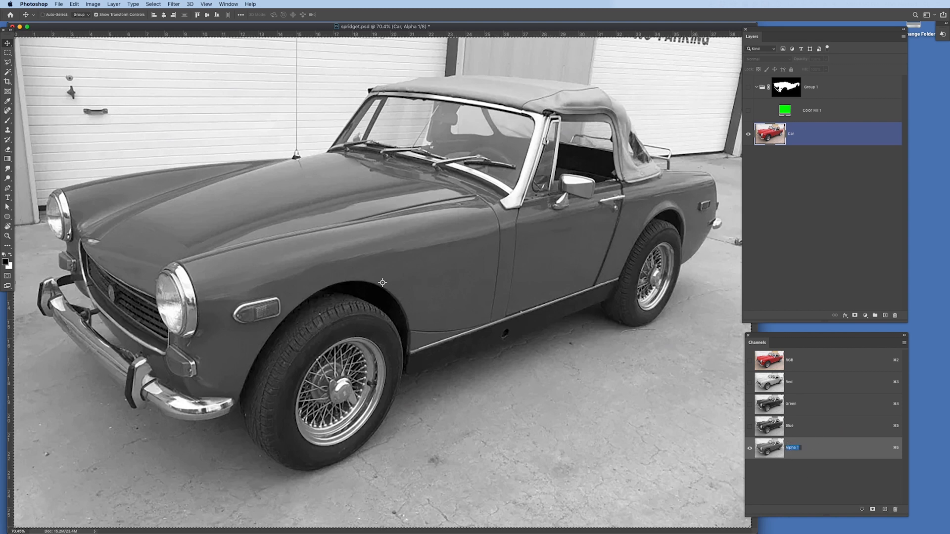
{"action": "type", "text": "shading"}
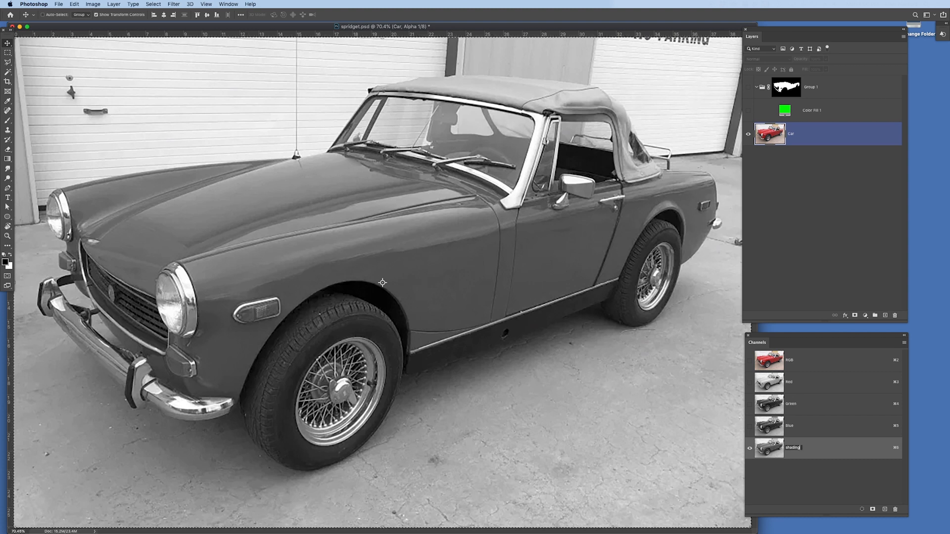
{"action": "key", "text": "Return"}
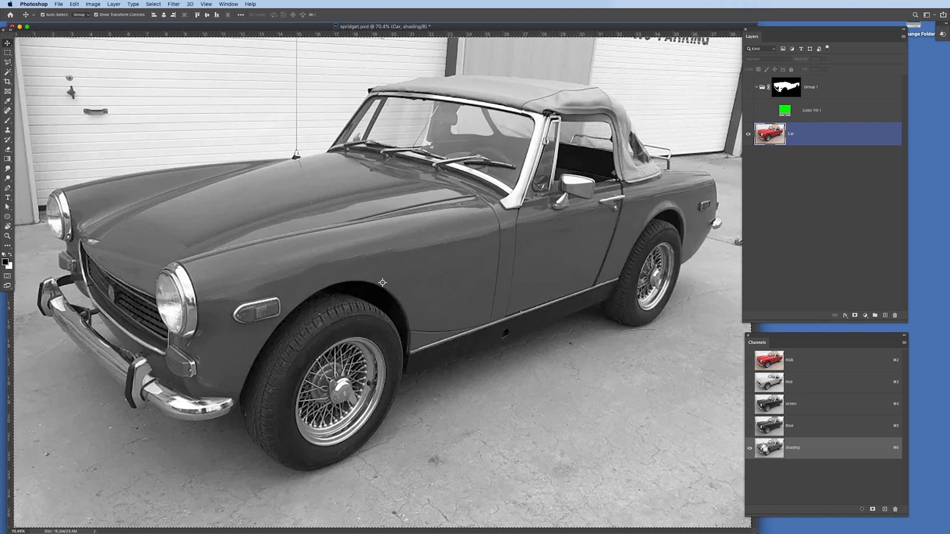
Load the shading channel as a selection and add a white solid color fill layer masked by it above the green fill.
{"action": "left_click", "coordinate": [762, 447], "text": "super"}
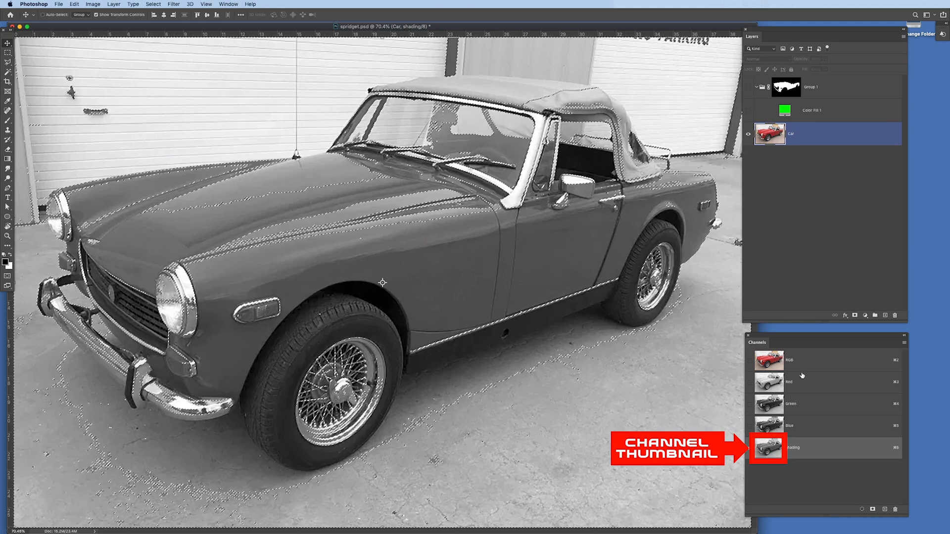
{"action": "left_click", "coordinate": [840, 108]}
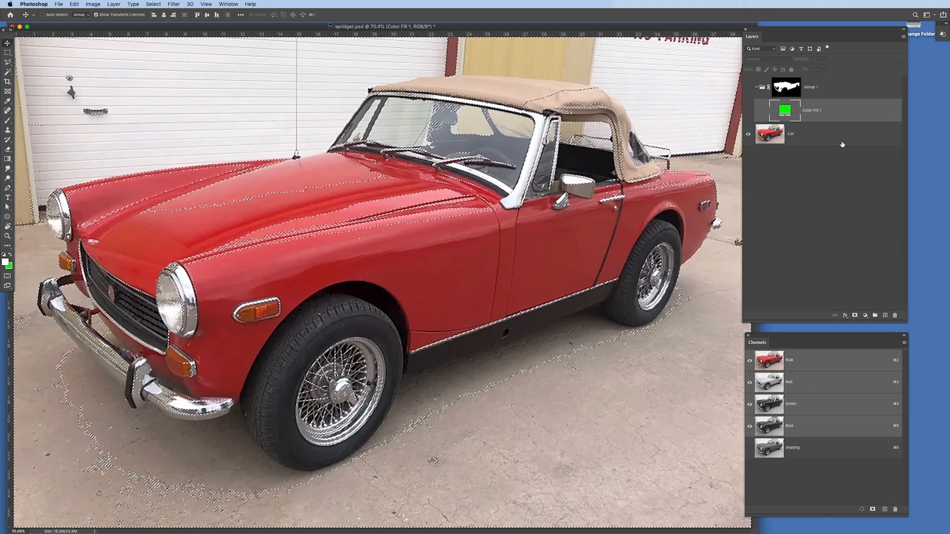
{"action": "left_click", "coordinate": [864, 315]}
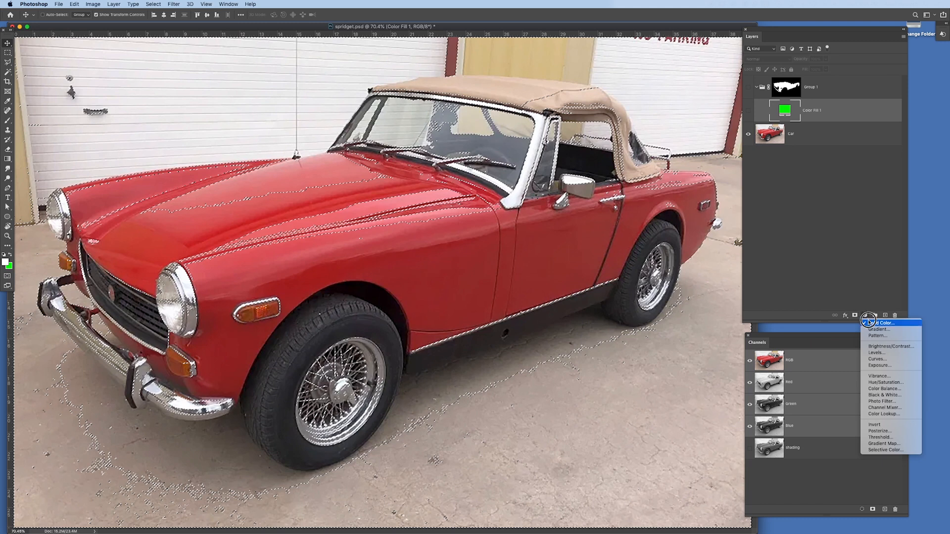
{"action": "left_click", "coordinate": [869, 323]}
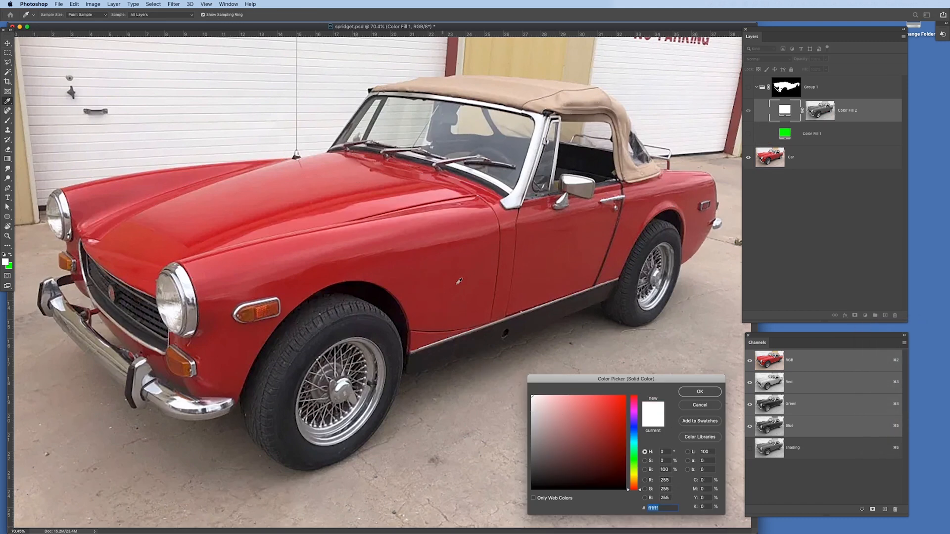
{"action": "left_click", "coordinate": [700, 392]}
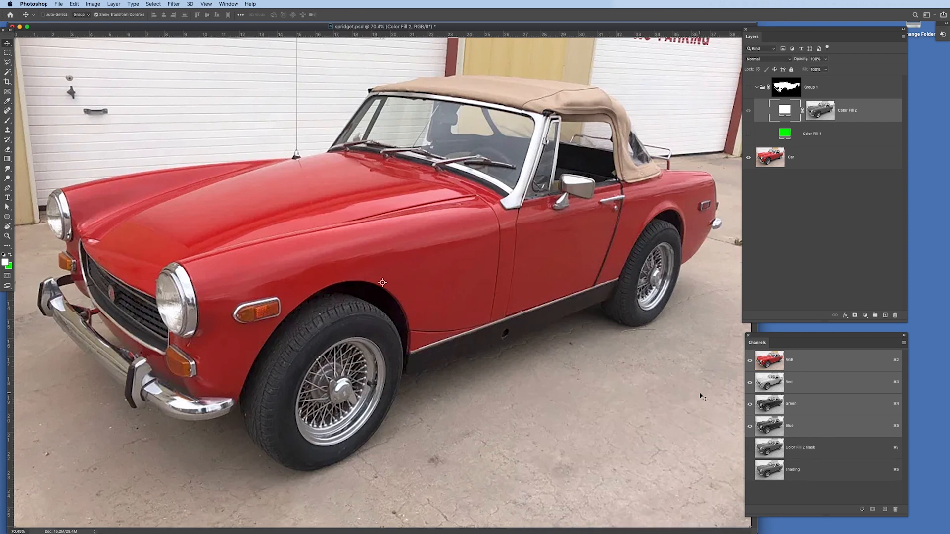
Show the group and its fills, and darken the green fill layer's color to 067c00.
{"action": "left_click", "coordinate": [748, 135]}
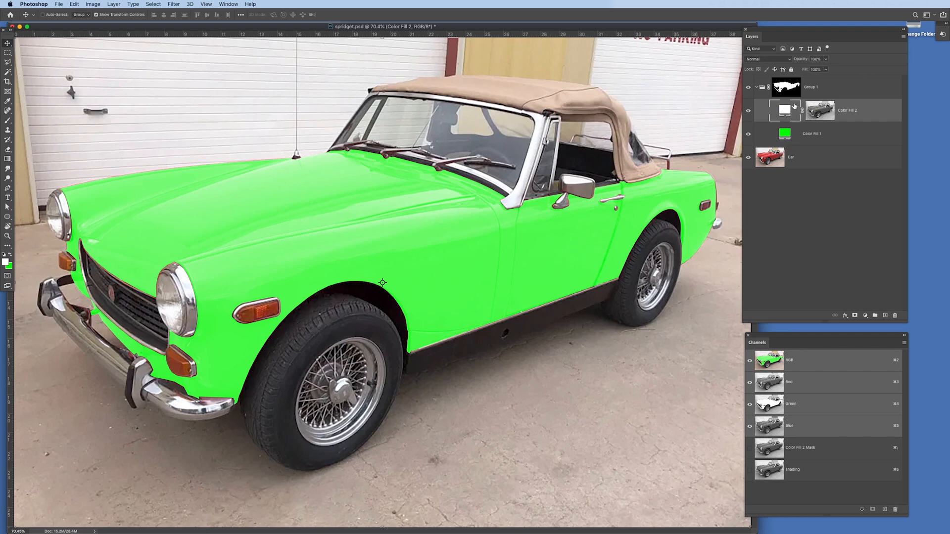
{"action": "double_click", "coordinate": [783, 135]}
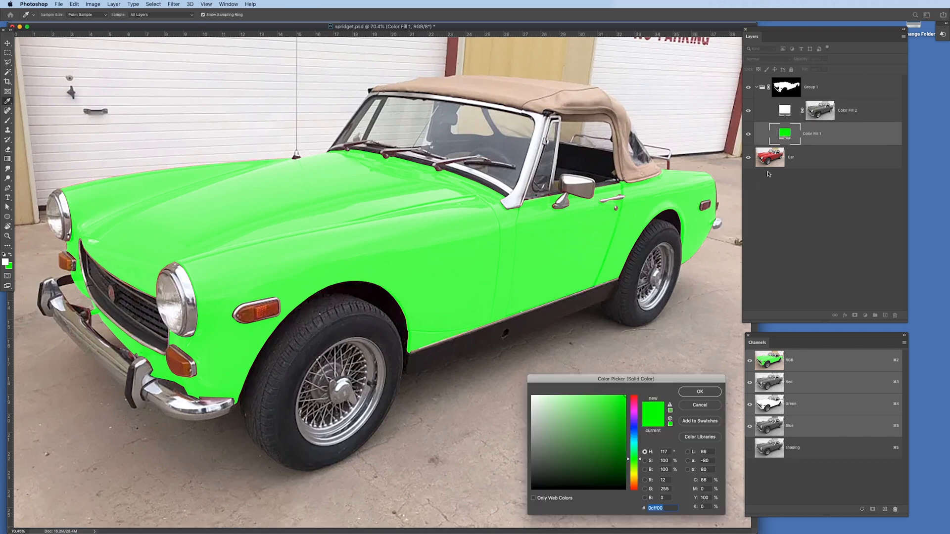
{"action": "left_click_drag", "start_coordinate": [619, 425], "coordinate": [630, 443]}
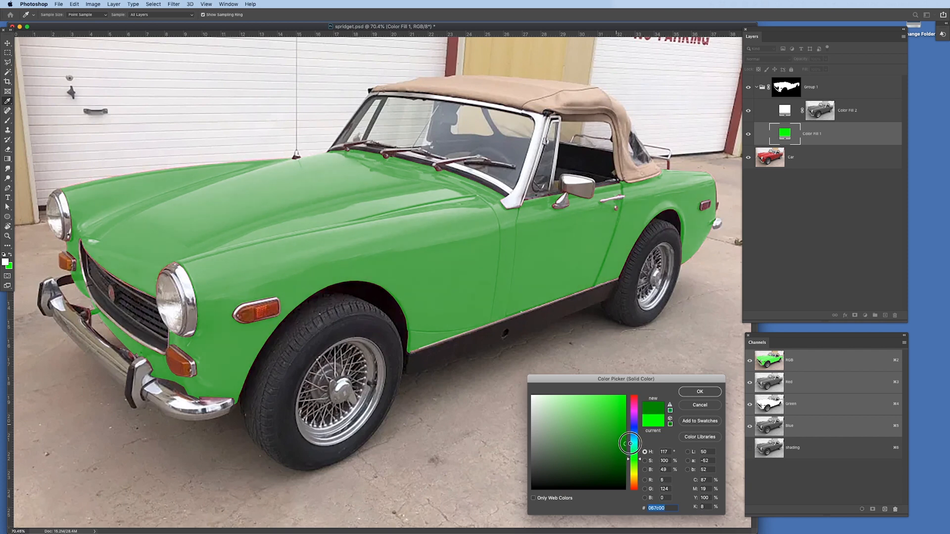
{"action": "left_click", "coordinate": [695, 393]}
Invert the shading channel, load it as a selection and return to the RGB composite with the green fill layer active.
{"action": "left_click", "coordinate": [761, 446]}
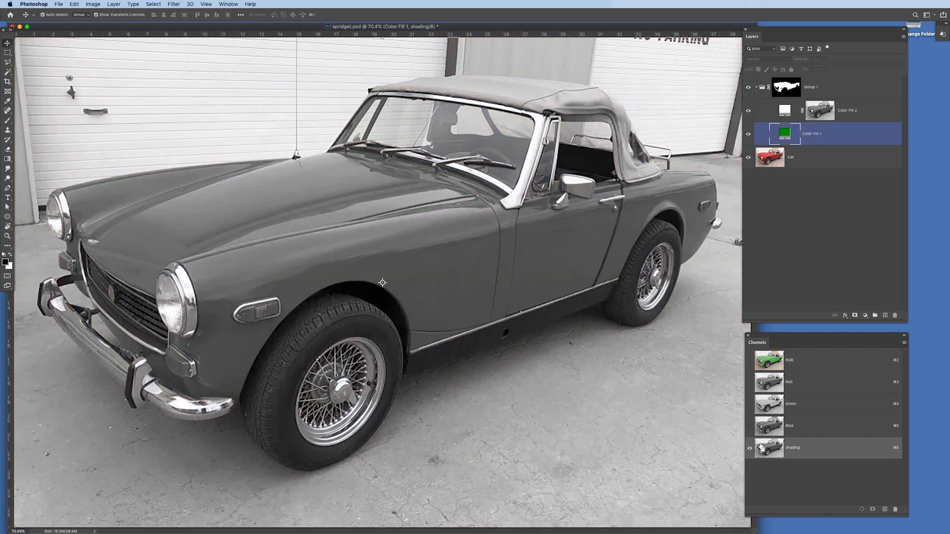
{"action": "key", "text": "super+i"}
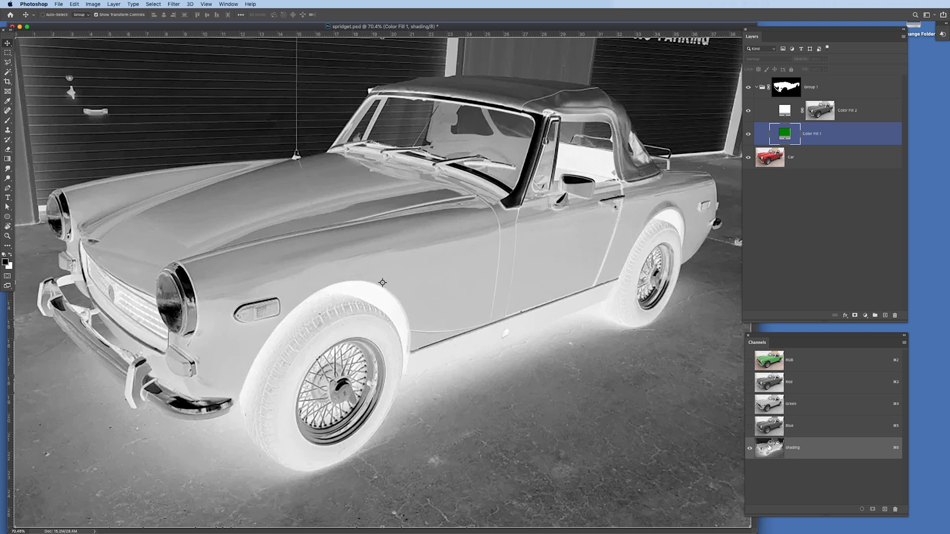
{"action": "left_click", "coordinate": [775, 441], "text": "super"}
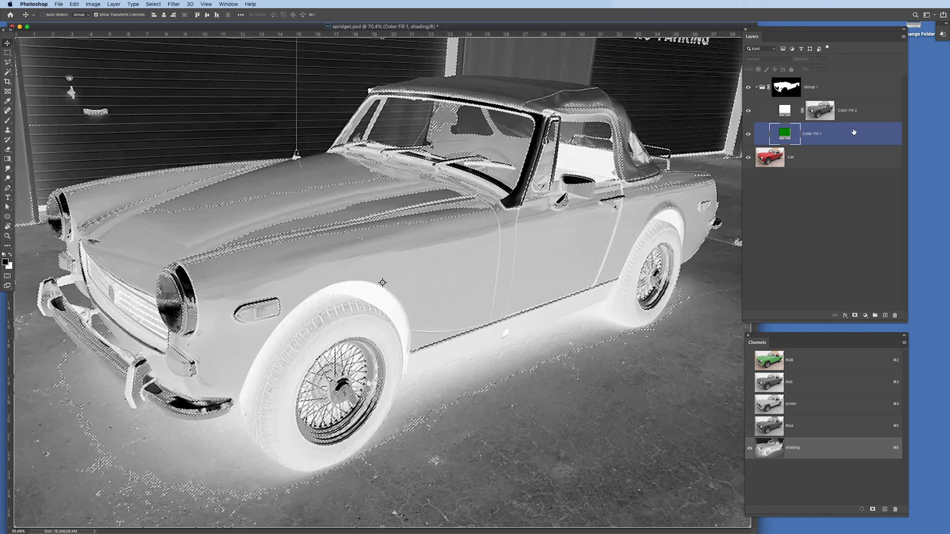
{"action": "key", "text": "super+2"}
Add a black solid color fill layer masked by the inverted shading selection, directly above the green fill.
{"action": "left_click", "coordinate": [865, 315]}
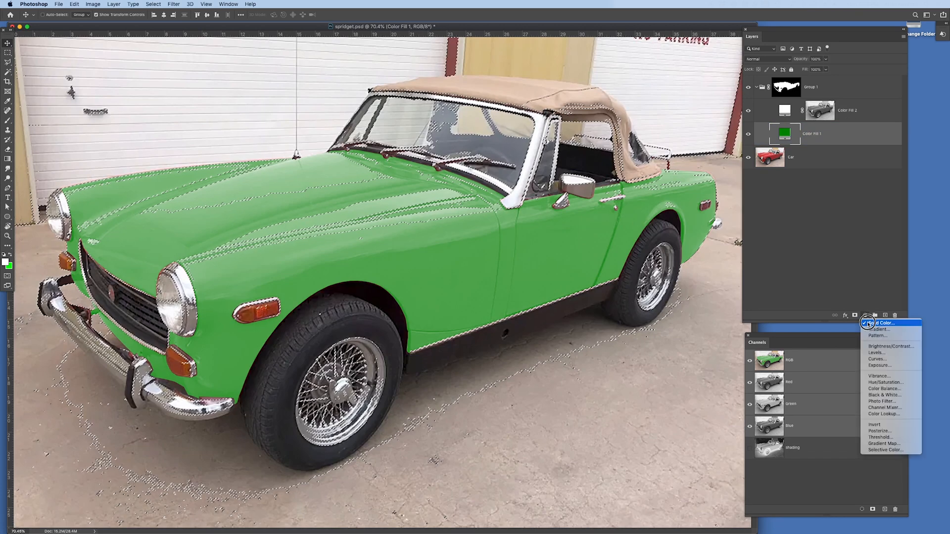
{"action": "left_click", "coordinate": [876, 322]}
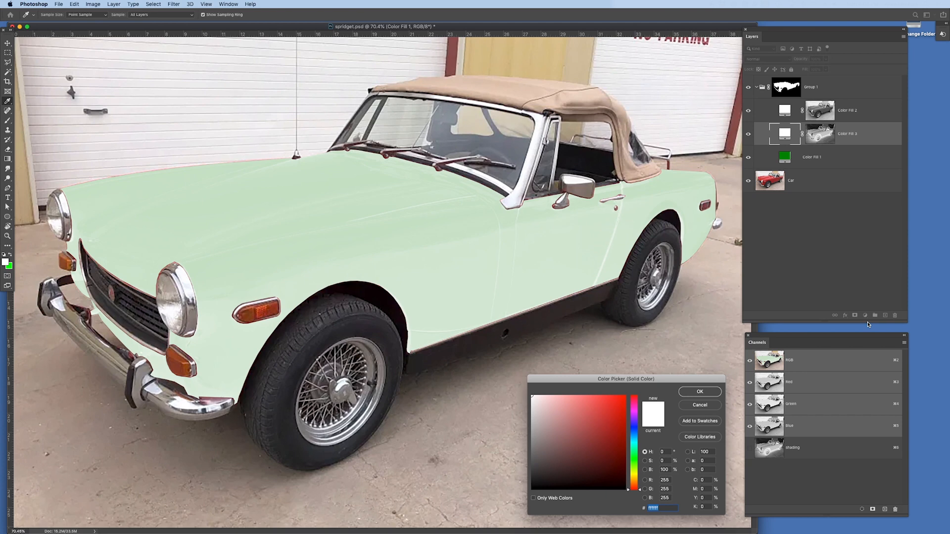
{"action": "left_click_drag", "start_coordinate": [549, 435], "coordinate": [508, 492]}
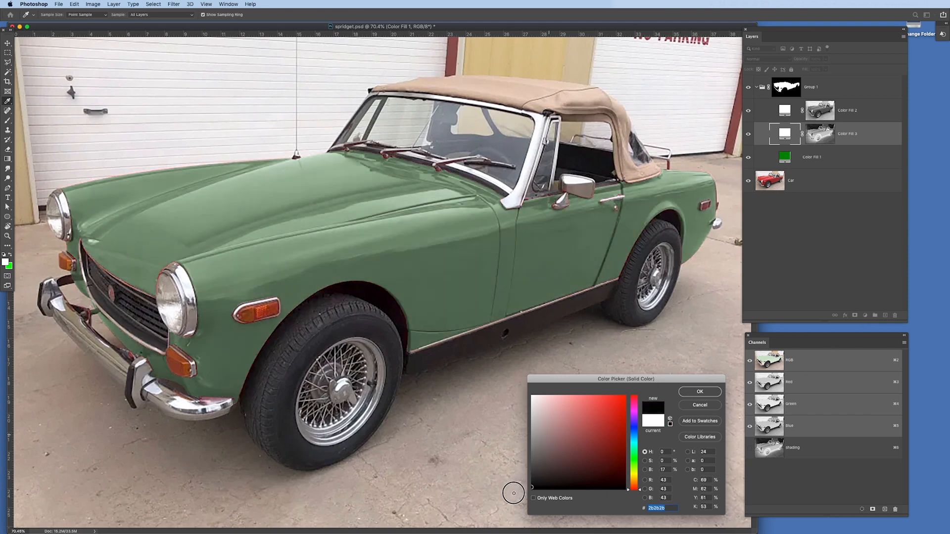
{"action": "left_click", "coordinate": [699, 393]}
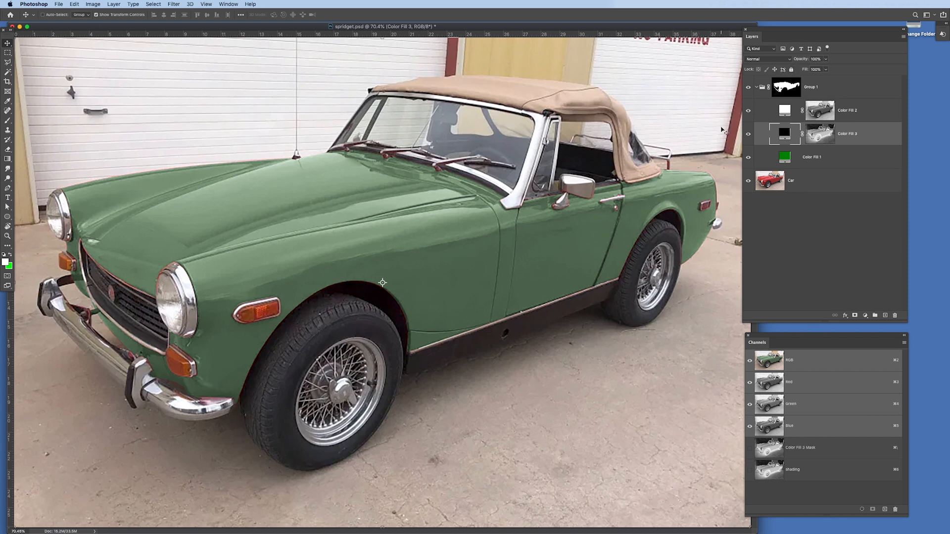
{"action": "key", "text": "super+Tab"}
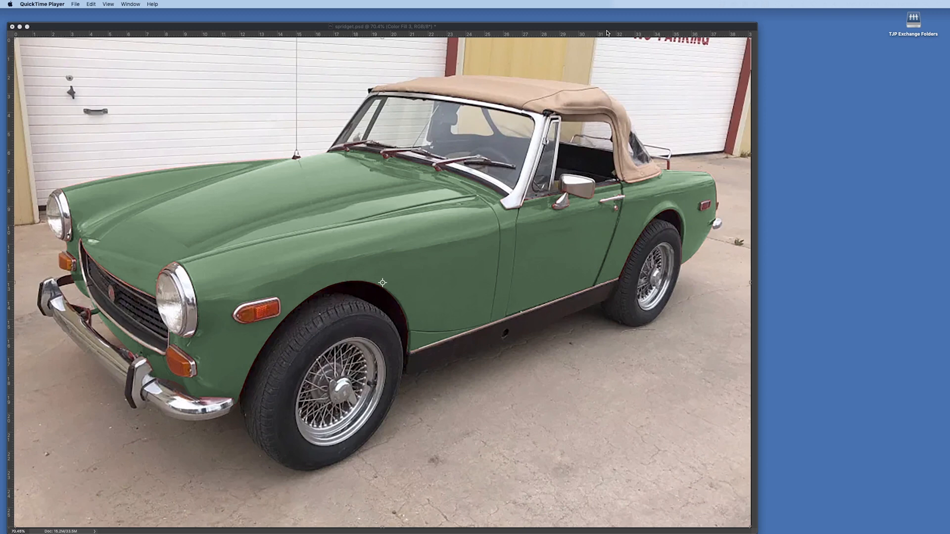
{"action": "key", "text": "super+Tab"}
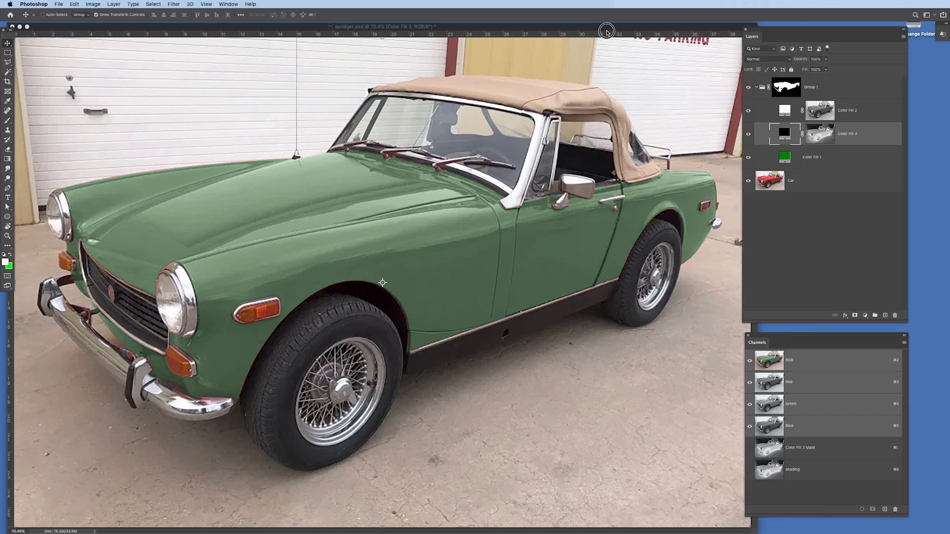
Hide the white fill layer and set the black fill layer's blend mode to Multiply.
{"action": "left_click", "coordinate": [749, 113]}
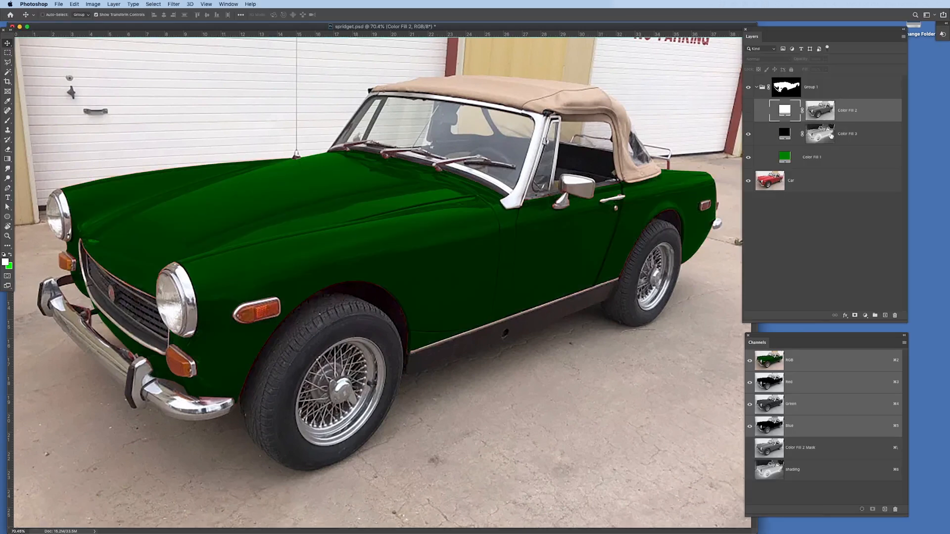
{"action": "left_click", "coordinate": [860, 135]}
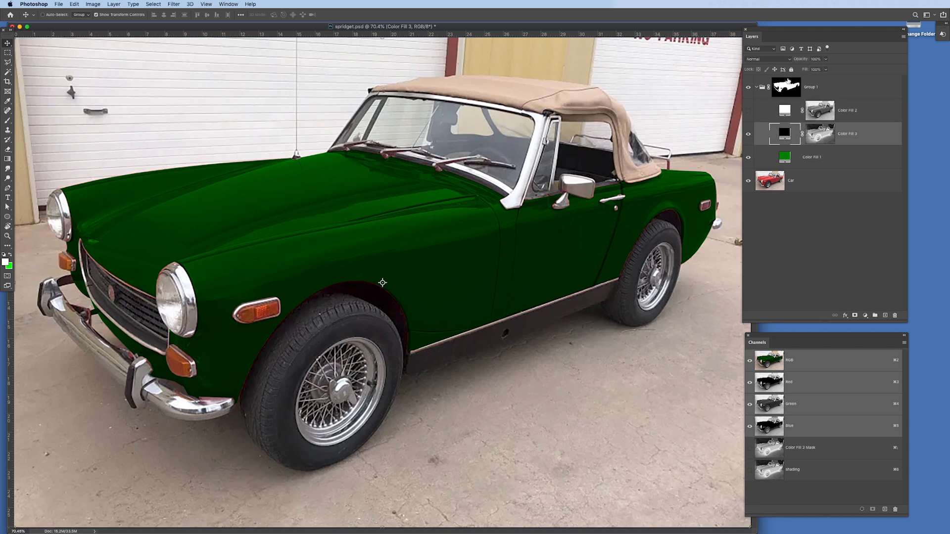
{"action": "left_click", "coordinate": [772, 60]}
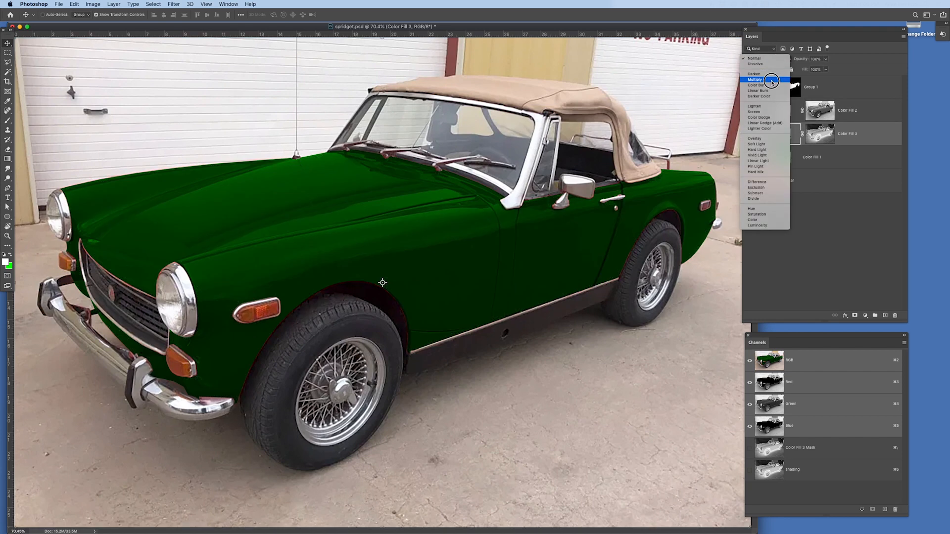
{"action": "left_click", "coordinate": [772, 82]}
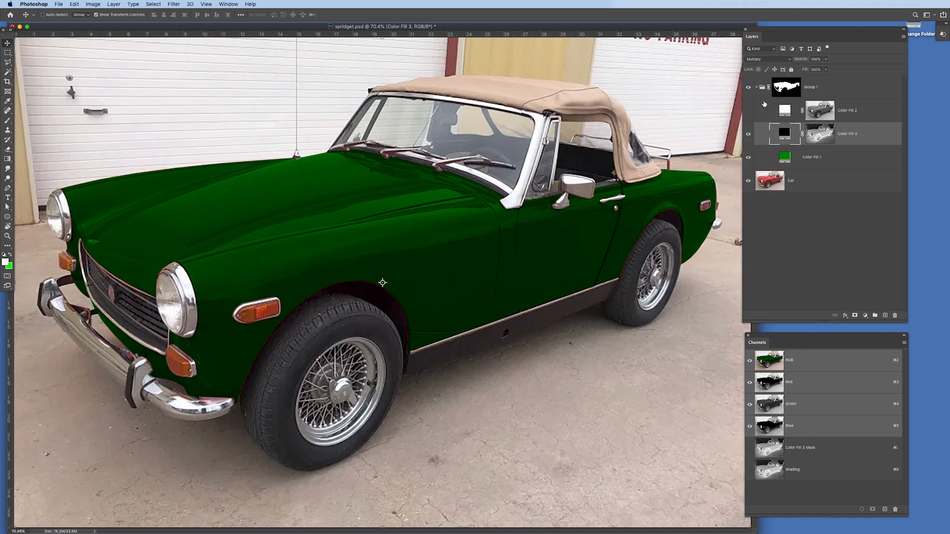
Lighten the base green fill layer's color to 7bff74.
{"action": "double_click", "coordinate": [786, 158]}
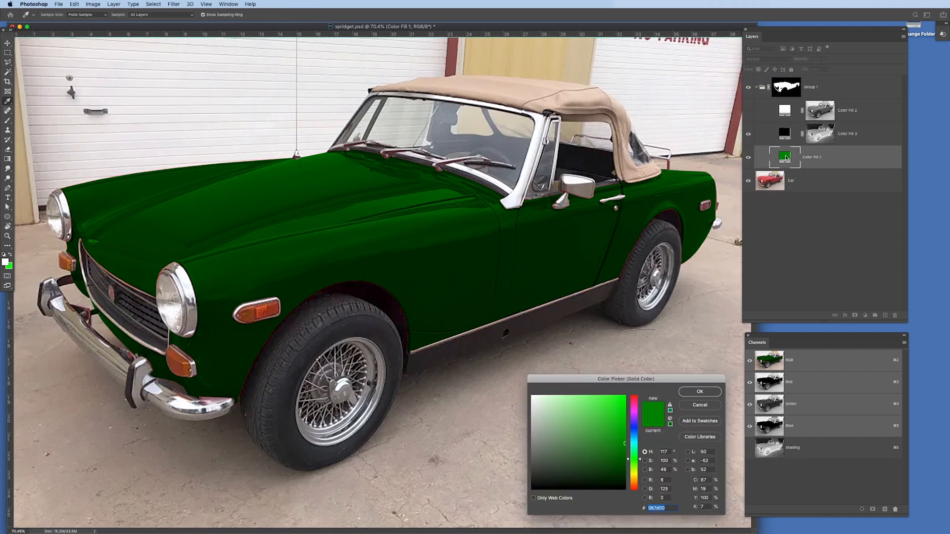
{"action": "left_click_drag", "start_coordinate": [604, 429], "coordinate": [583, 391]}
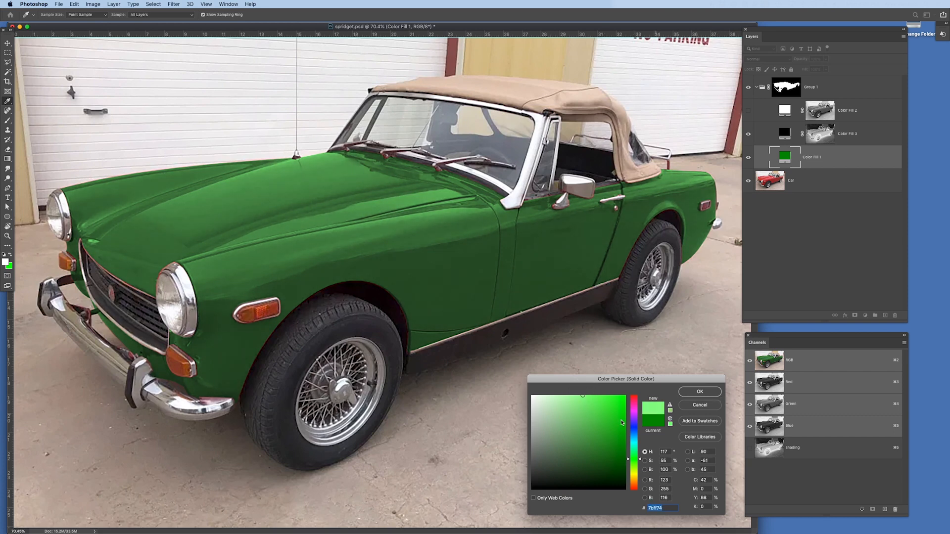
{"action": "left_click", "coordinate": [700, 391]}
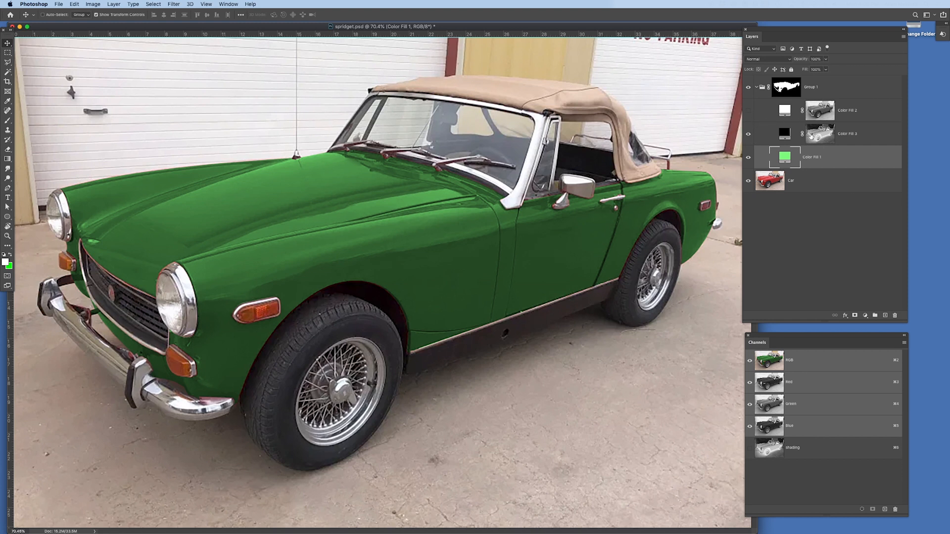
Darken the black fill layer's mask with Curves by moving the black point to about mid-range, then return to the RGB composite.
{"action": "left_click", "coordinate": [813, 136]}
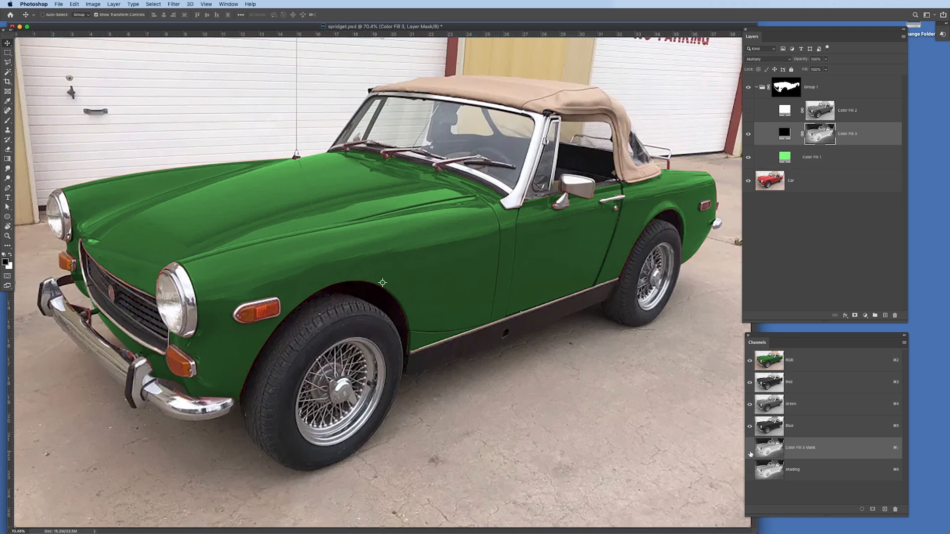
{"action": "left_click", "coordinate": [749, 448]}
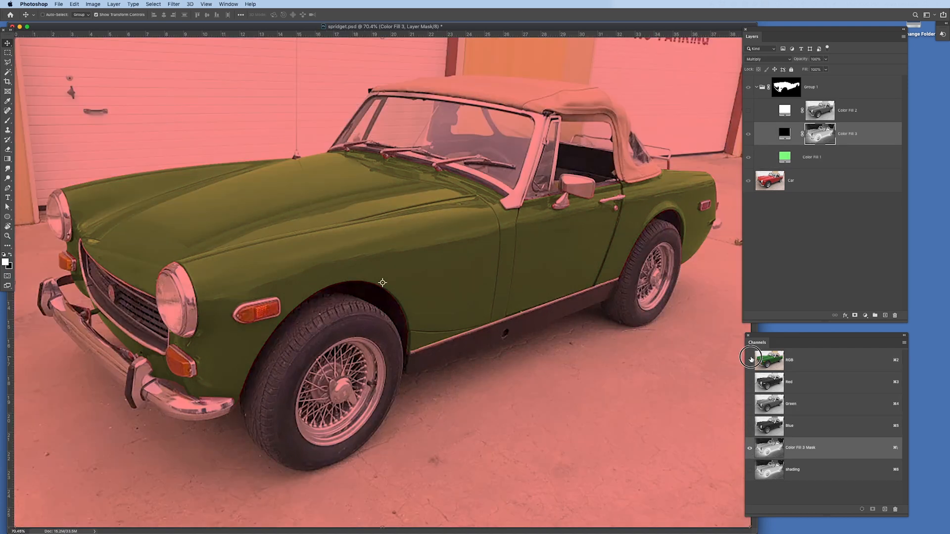
{"action": "left_click", "coordinate": [751, 360]}
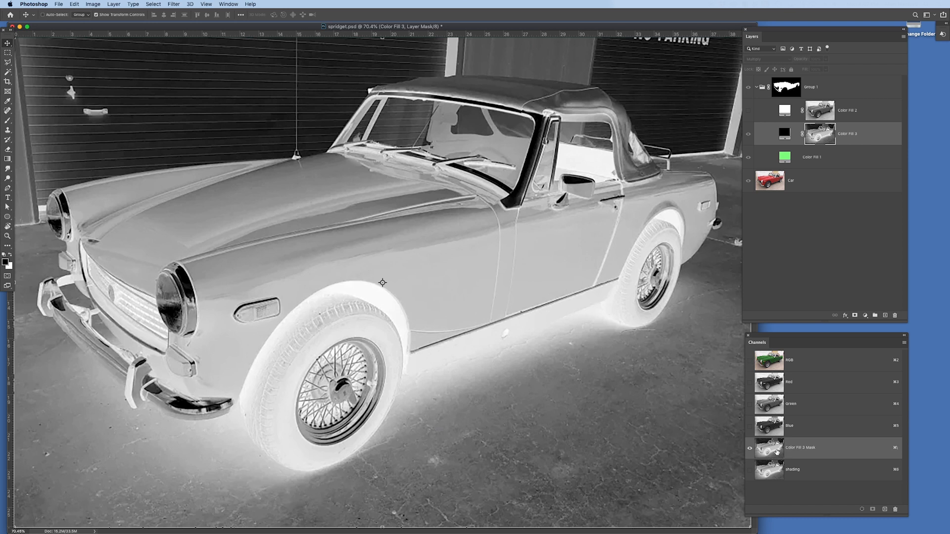
{"action": "left_click_drag", "start_coordinate": [106, 4], "coordinate": [194, 41]}
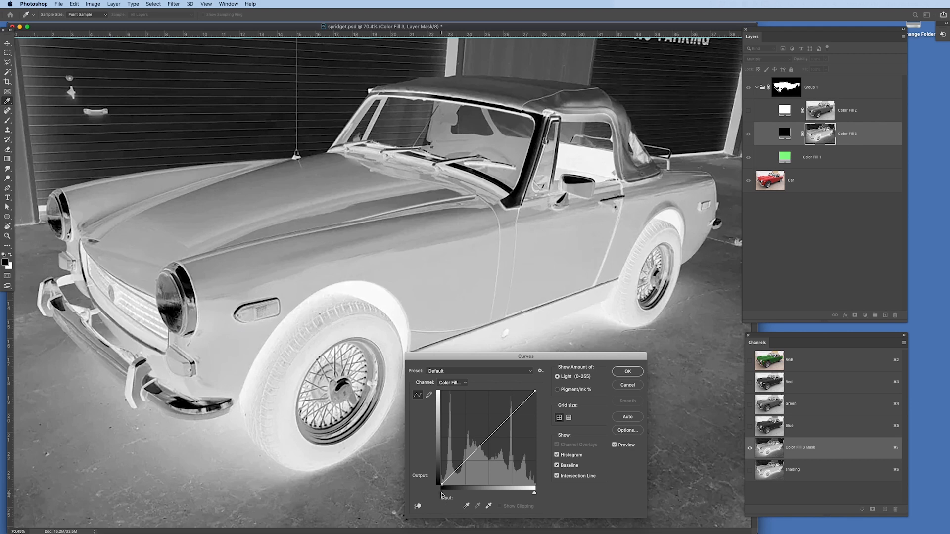
{"action": "left_click_drag", "start_coordinate": [441, 495], "coordinate": [487, 500]}
{"action": "left_click", "coordinate": [627, 371]}
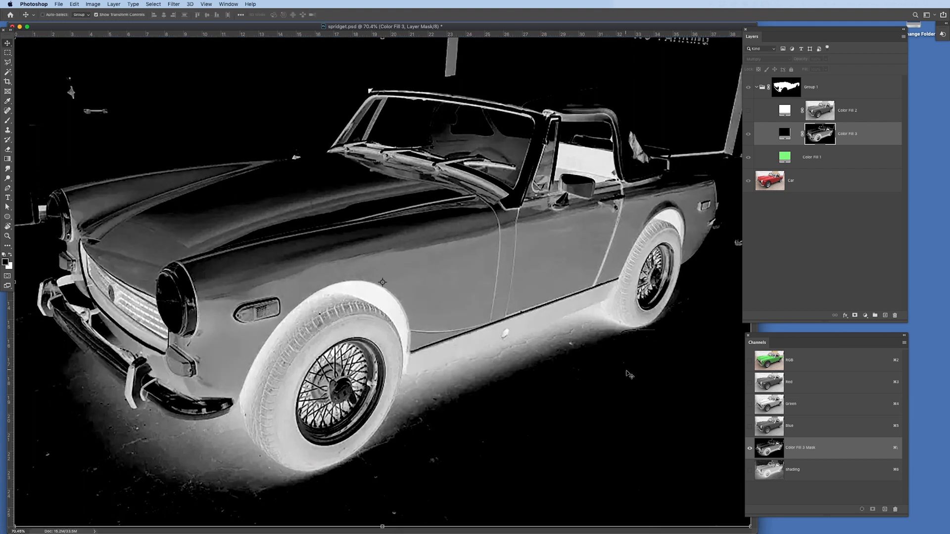
{"action": "left_click", "coordinate": [800, 360]}
Show the white fill layer and apply Curves to its mask with black input 76 and raised midtones, then return to the RGB composite.
{"action": "left_click", "coordinate": [748, 111]}
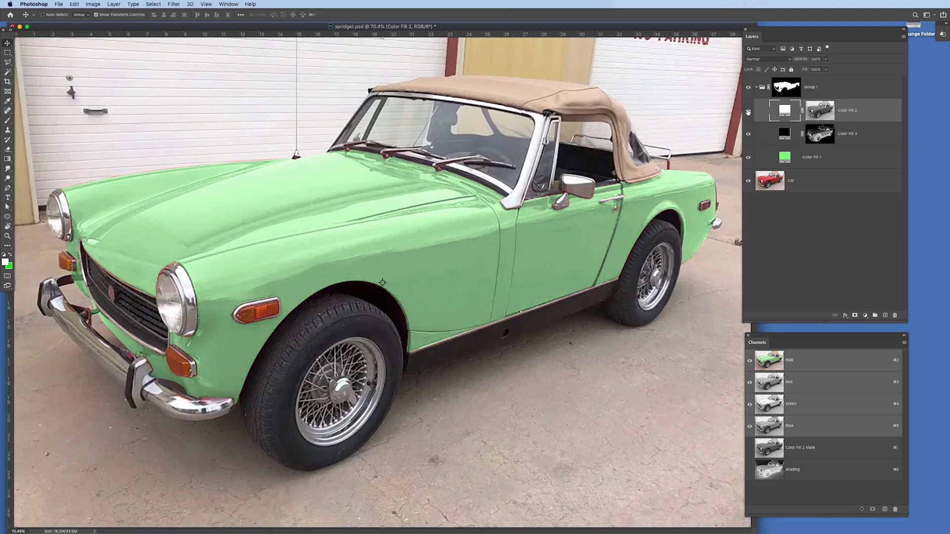
{"action": "left_click", "coordinate": [821, 112]}
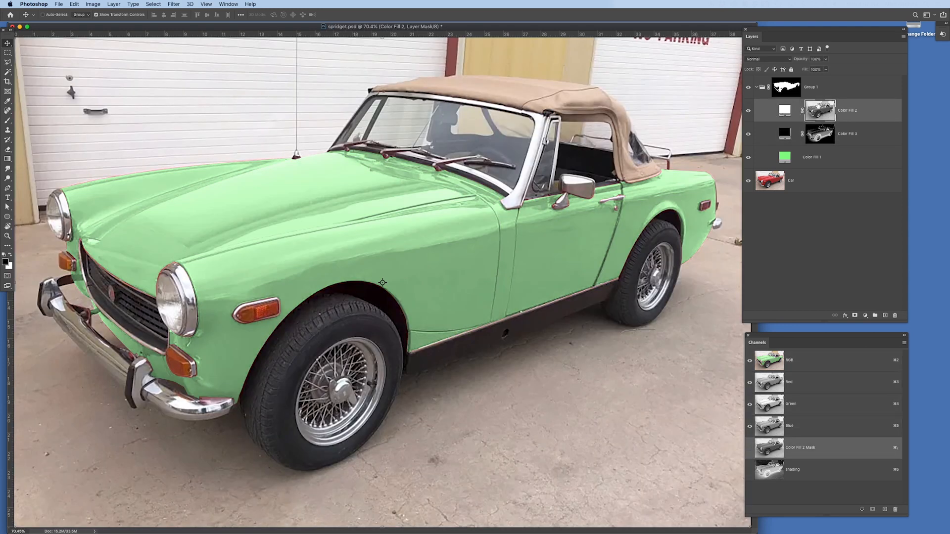
{"action": "left_click", "coordinate": [749, 449]}
{"action": "left_click", "coordinate": [749, 361]}
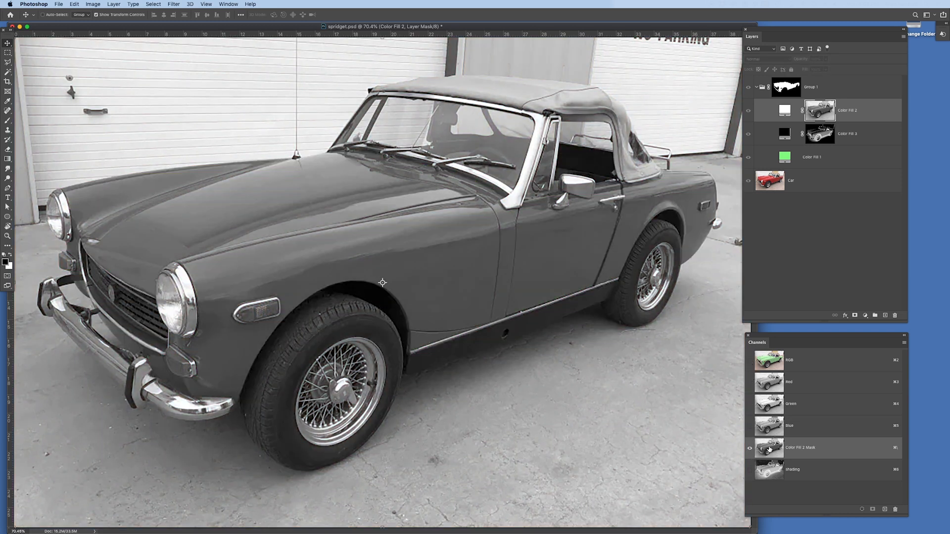
{"action": "key", "text": "super+m"}
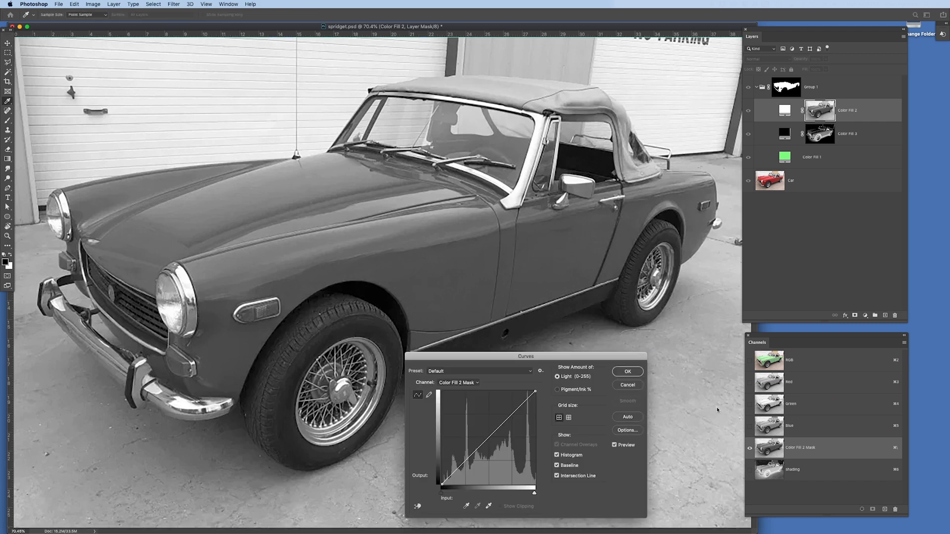
{"action": "left_click_drag", "start_coordinate": [487, 498], "coordinate": [462, 497]}
{"action": "left_click_drag", "start_coordinate": [494, 445], "coordinate": [492, 437]}
{"action": "left_click_drag", "start_coordinate": [463, 496], "coordinate": [467, 496]}
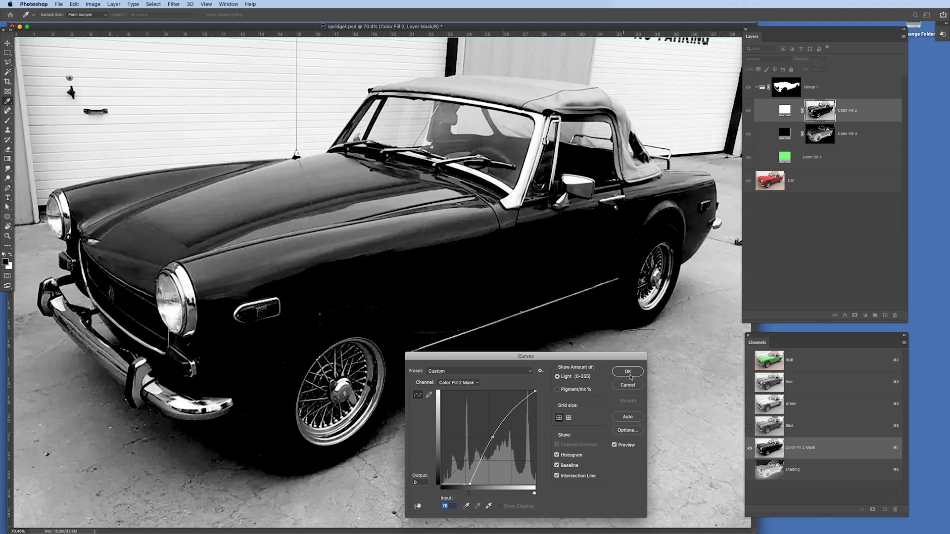
{"action": "left_click", "coordinate": [627, 372]}
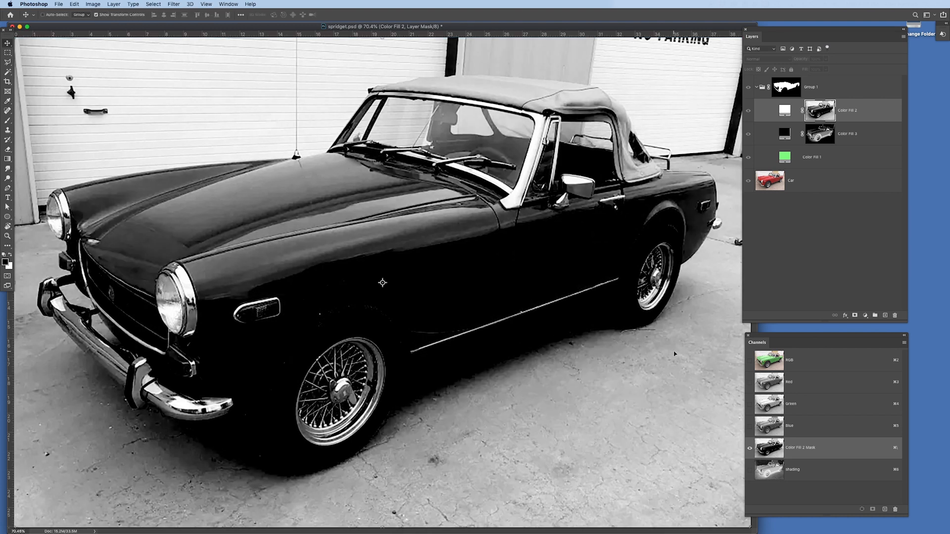
{"action": "left_click", "coordinate": [805, 359]}
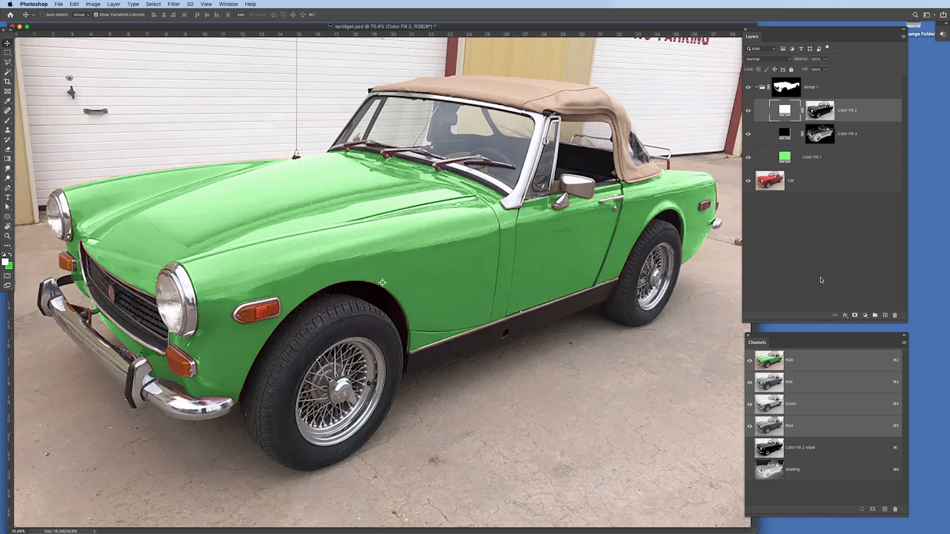
Try other hues such as blue for the base fill layer and settle on dark green 166426.
{"action": "double_click", "coordinate": [785, 158]}
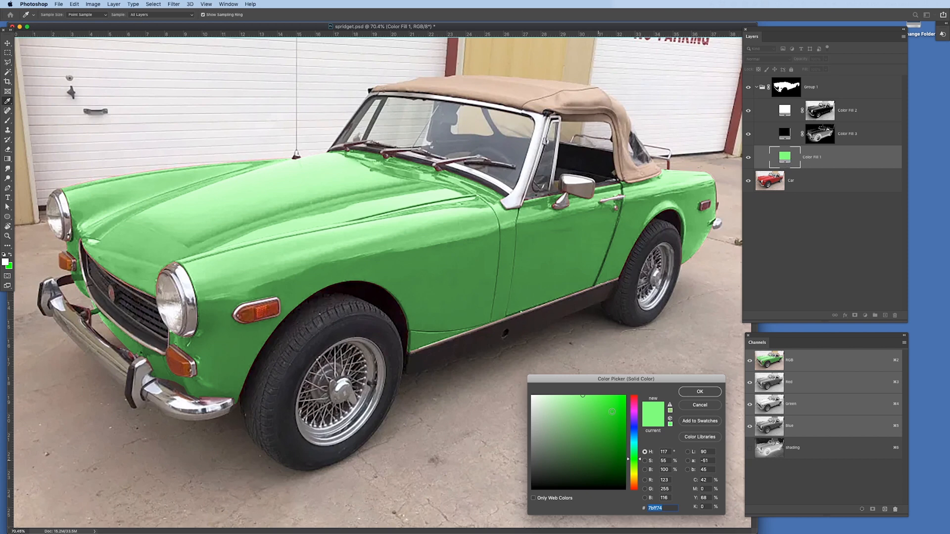
{"action": "left_click", "coordinate": [634, 430]}
{"action": "left_click", "coordinate": [609, 434]}
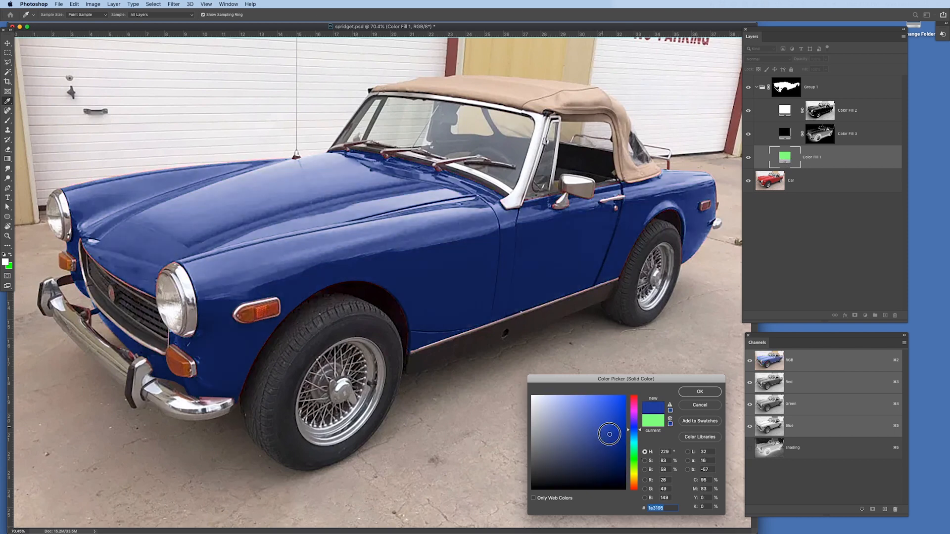
{"action": "mouse_move", "coordinate": [635, 402]}
{"action": "left_mouse_down"}
{"action": "mouse_move", "coordinate": [640, 483]}
{"action": "mouse_move", "coordinate": [635, 456]}
{"action": "mouse_move", "coordinate": [605, 451]}
{"action": "left_mouse_up"}
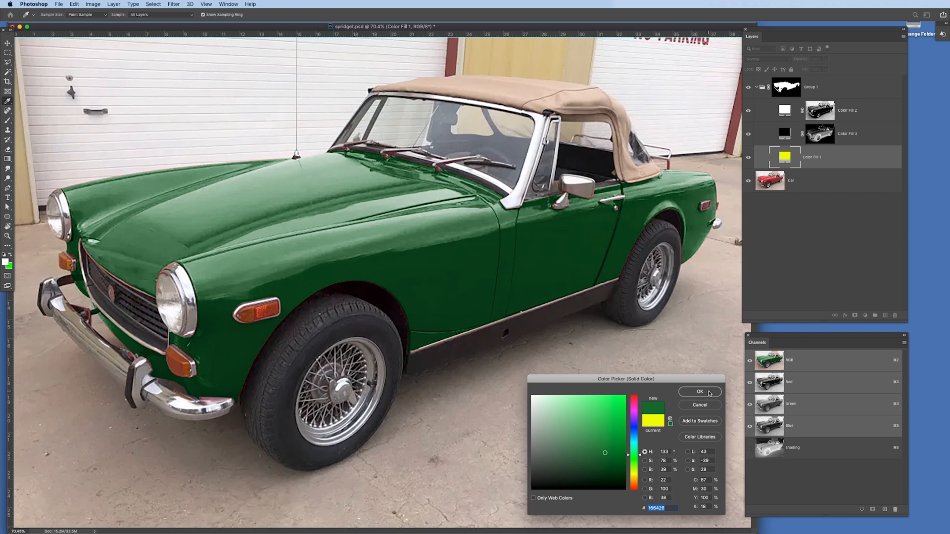
{"action": "key", "text": "Return"}
Show the paths and draw a curved racing-stripe path with the Pen tool along the hood from grille to windshield.
{"action": "left_click", "coordinate": [229, 4]}
{"action": "left_click", "coordinate": [257, 223]}
{"action": "left_click_drag", "start_coordinate": [192, 215], "coordinate": [793, 233]}
{"action": "left_click", "coordinate": [31, 191]}
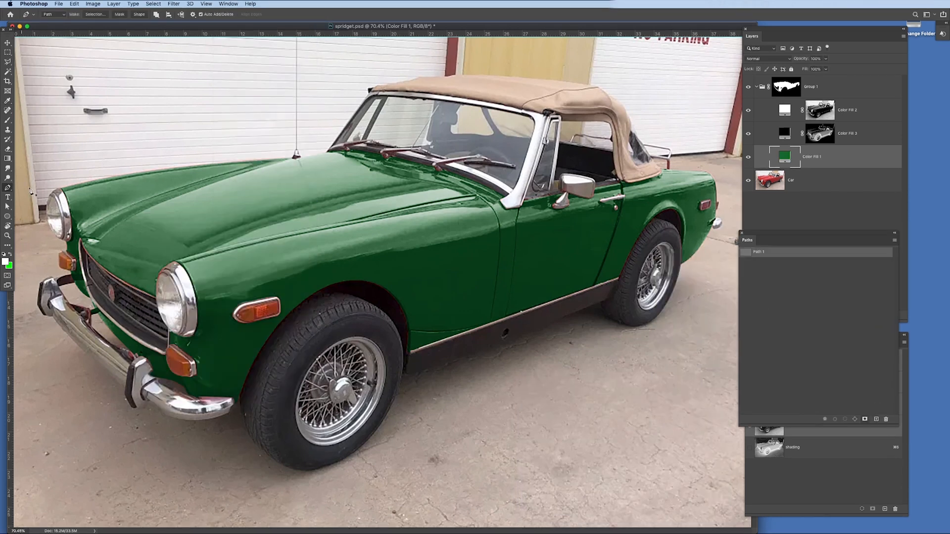
{"action": "left_click_drag", "start_coordinate": [244, 187], "coordinate": [303, 167]}
{"action": "left_click", "coordinate": [386, 156]}
{"action": "key", "text": "a"}
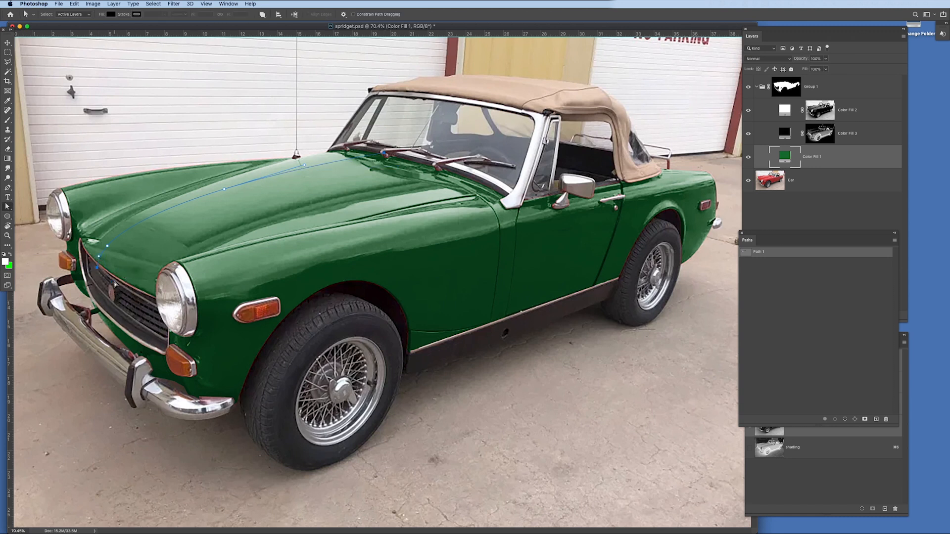
{"action": "left_click", "coordinate": [104, 232]}
{"action": "left_click_drag", "start_coordinate": [191, 202], "coordinate": [221, 219]}
{"action": "key", "text": "p"}
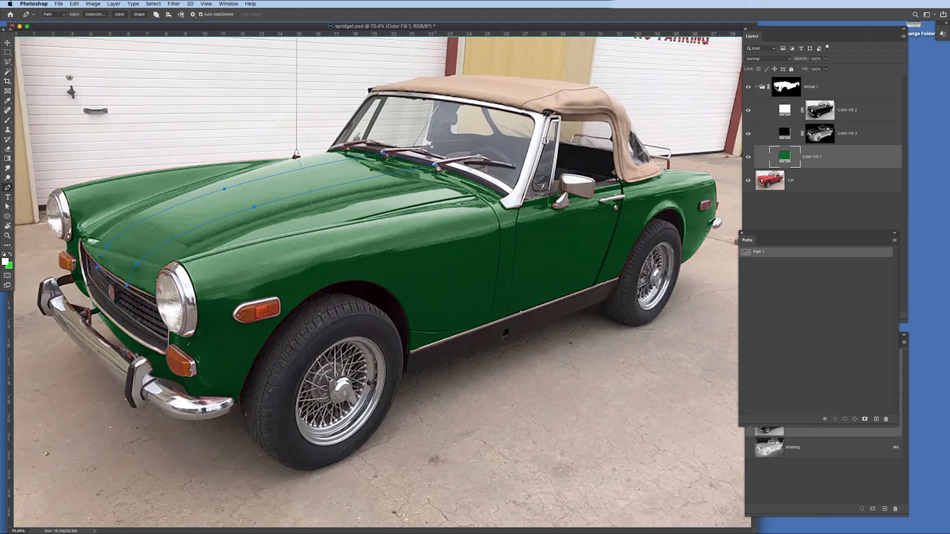
Add a white solid color fill layer shaped by the hood stripe path above the green fill.
{"action": "left_click", "coordinate": [864, 314]}
{"action": "left_click", "coordinate": [866, 321]}
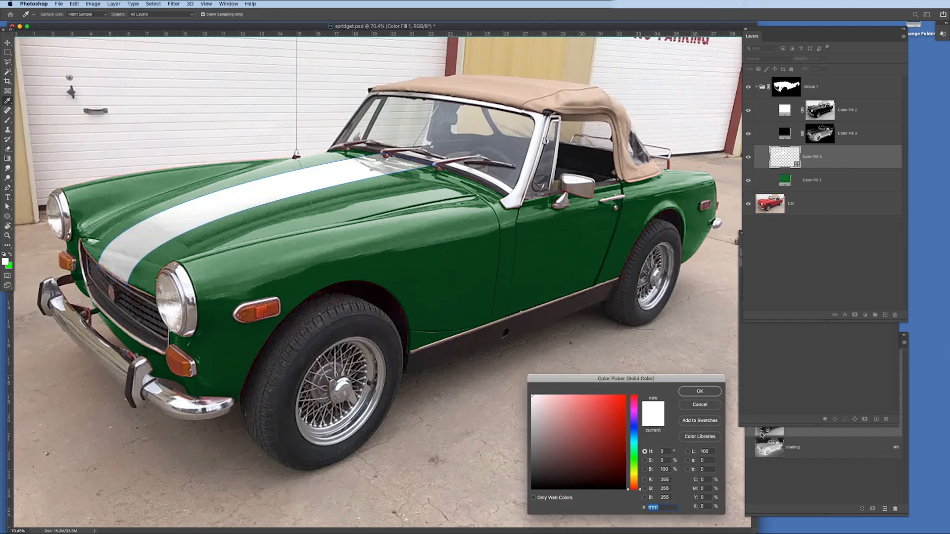
{"action": "left_click", "coordinate": [698, 392]}
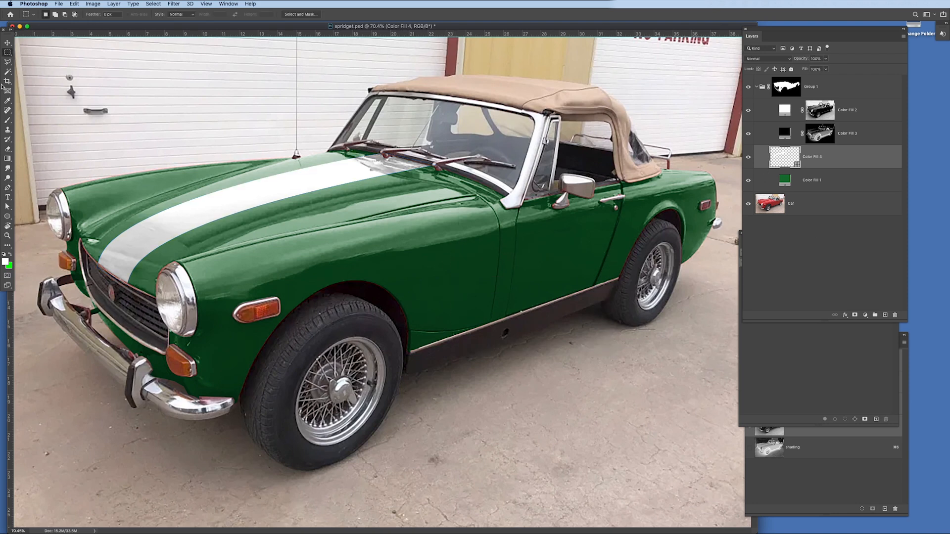
Select an oval over the front fender and door and add a yellow solid color fill layer from it.
{"action": "left_click_drag", "start_coordinate": [7, 52], "coordinate": [31, 59]}
{"action": "left_click_drag", "start_coordinate": [488, 275], "coordinate": [655, 410]}
{"action": "left_click_drag", "start_coordinate": [579, 348], "coordinate": [455, 250]}
{"action": "left_click_drag", "start_coordinate": [865, 316], "coordinate": [869, 325]}
{"action": "left_click", "coordinate": [624, 400]}
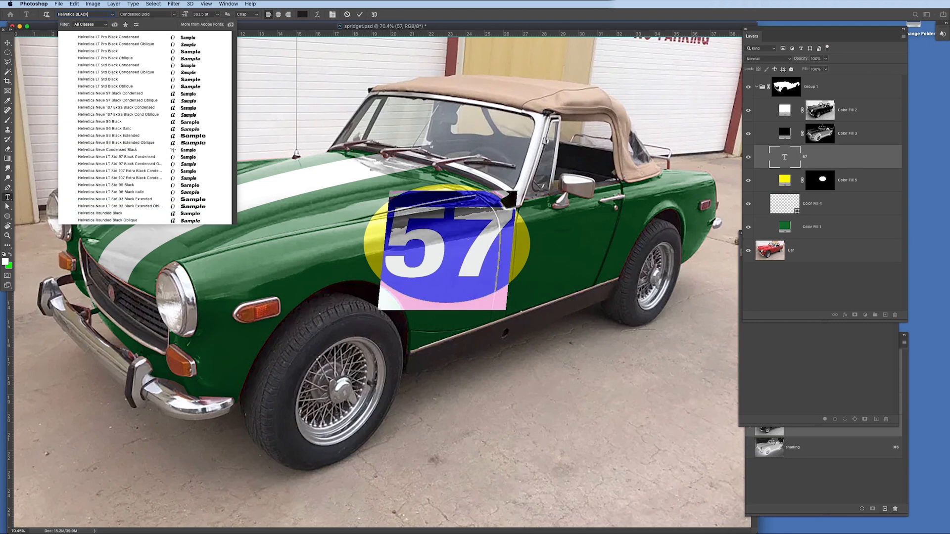
Set the 57 text in Helvetica Neue 93 Black Extended and scale and position it inside the yellow oval.
{"action": "left_click", "coordinate": [153, 137]}
{"action": "key", "text": "super+Return"}
{"action": "key", "text": "v"}
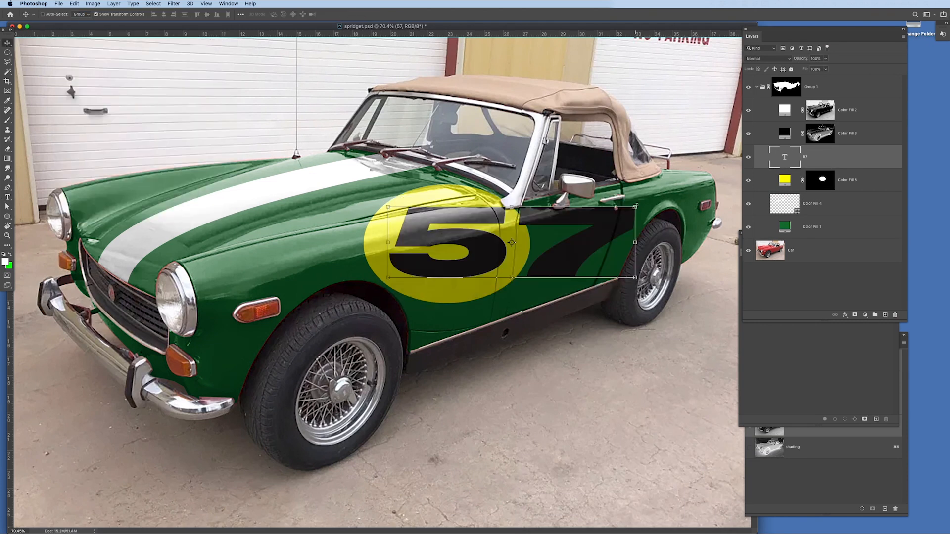
{"action": "left_click_drag", "start_coordinate": [613, 220], "coordinate": [564, 214]}
{"action": "left_click_drag", "start_coordinate": [564, 255], "coordinate": [492, 238]}
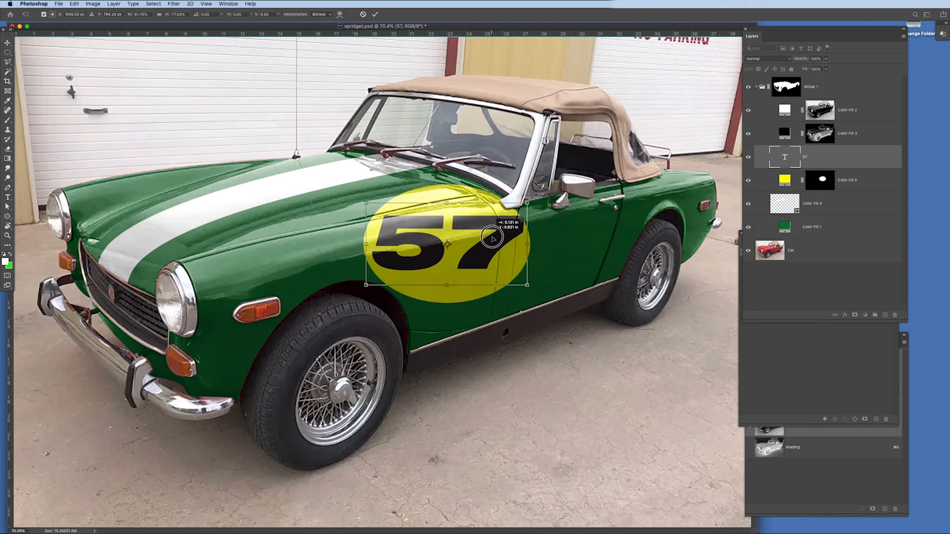
{"action": "left_click_drag", "start_coordinate": [527, 202], "coordinate": [525, 204]}
{"action": "key", "text": "Return"}
Stretch the yellow oval to about 10 in wide, reduce its height, and combine it with the 57 text into one smart object.
{"action": "left_click", "coordinate": [841, 187]}
{"action": "left_click_drag", "start_coordinate": [526, 243], "coordinate": [537, 244]}
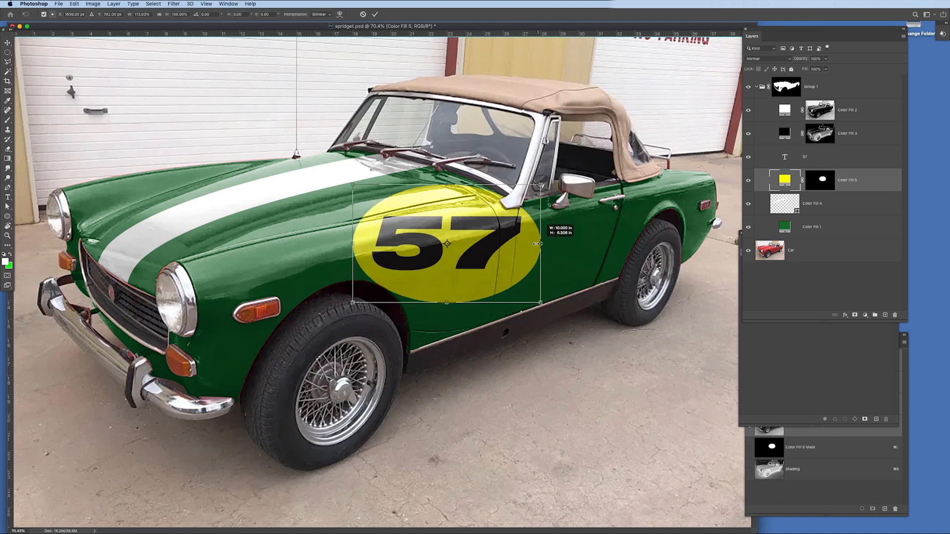
{"action": "left_click_drag", "start_coordinate": [466, 299], "coordinate": [466, 291]}
{"action": "key", "text": "Return"}
{"action": "left_click", "coordinate": [837, 163]}
{"action": "key", "text": "super+e"}
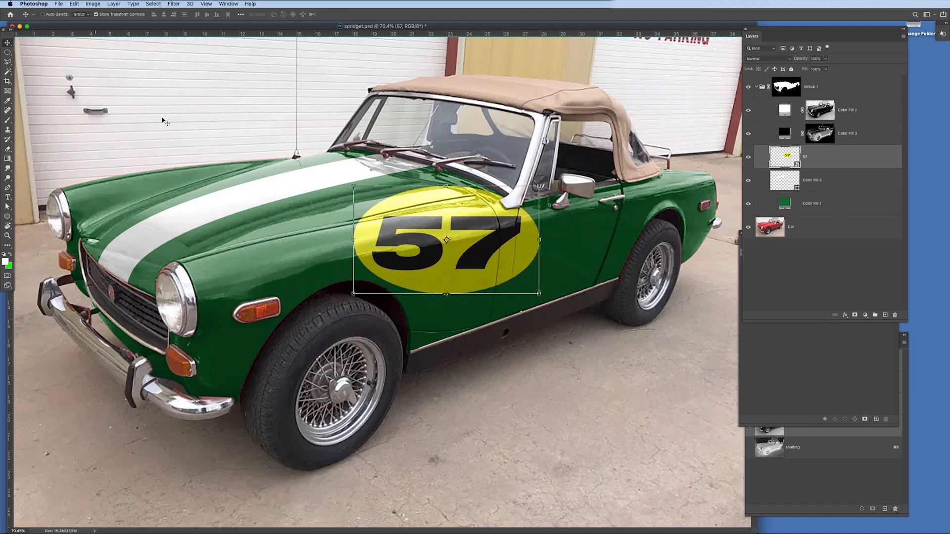
Move, shrink and skew the yellow 57 roundel to fit the car door's perspective.
{"action": "left_click_drag", "start_coordinate": [511, 257], "coordinate": [577, 272]}
{"action": "left_click_drag", "start_coordinate": [419, 255], "coordinate": [448, 276]}
{"action": "left_click_drag", "start_coordinate": [604, 255], "coordinate": [604, 234]}
{"action": "left_click_drag", "start_coordinate": [604, 181], "coordinate": [573, 219]}
{"action": "left_click_drag", "start_coordinate": [545, 254], "coordinate": [597, 236]}
{"action": "left_click_drag", "start_coordinate": [626, 200], "coordinate": [623, 206]}
{"action": "left_click_drag", "start_coordinate": [624, 241], "coordinate": [620, 238]}
{"action": "left_click_drag", "start_coordinate": [501, 272], "coordinate": [502, 274]}
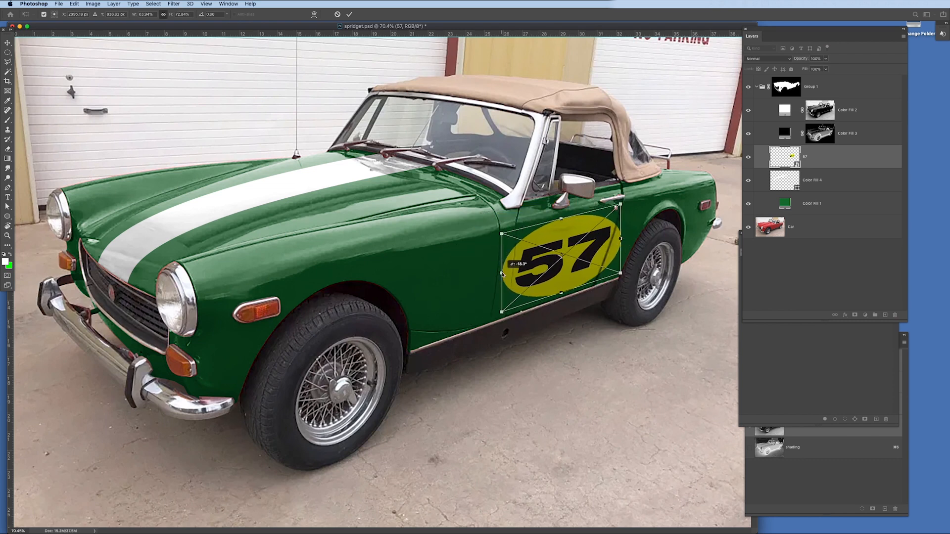
{"action": "key", "text": "Return"}
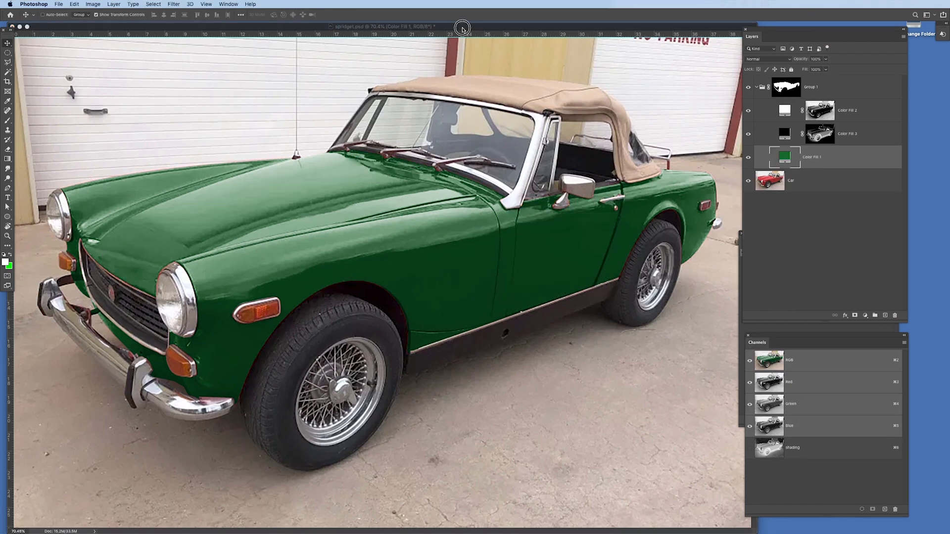
Open FLAMES.jpg and select the flame artwork between the white bands with a rectangular marquee.
{"action": "left_click", "coordinate": [462, 27]}
{"action": "key", "text": "super+o"}
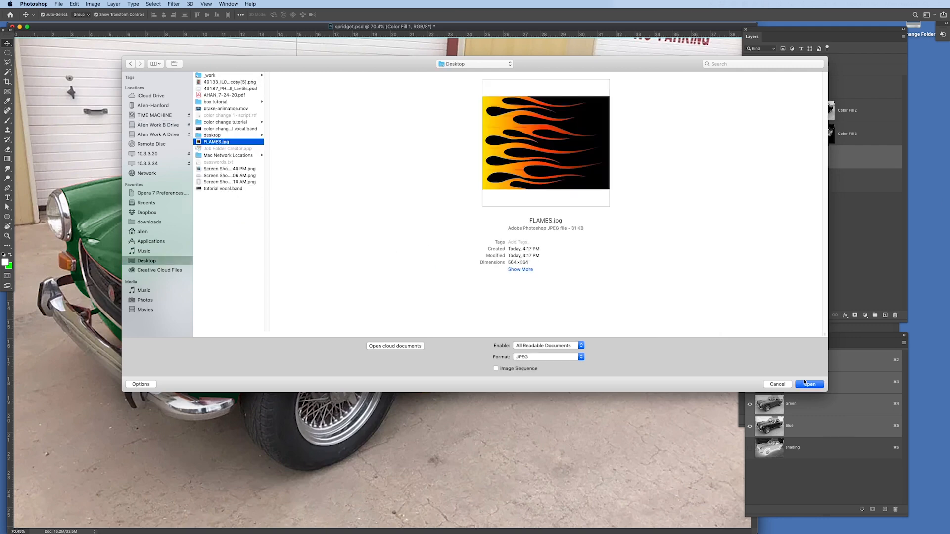
{"action": "left_click", "coordinate": [810, 384]}
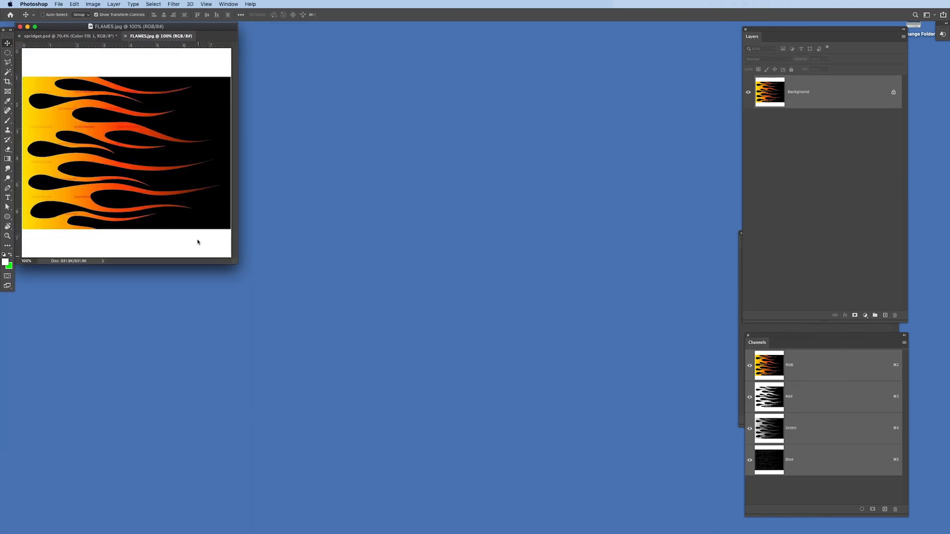
{"action": "left_click", "coordinate": [38, 27]}
{"action": "key", "text": "m"}
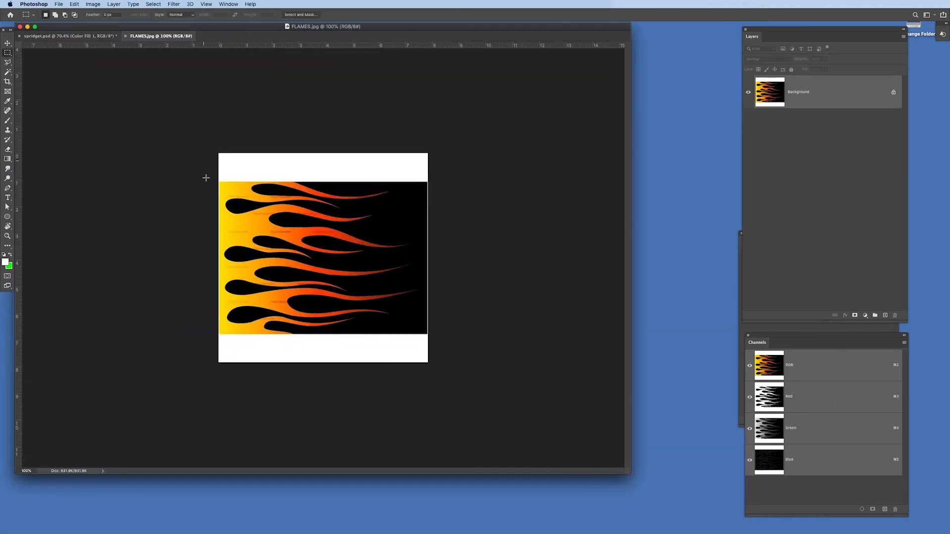
{"action": "left_click_drag", "start_coordinate": [219, 182], "coordinate": [451, 333]}
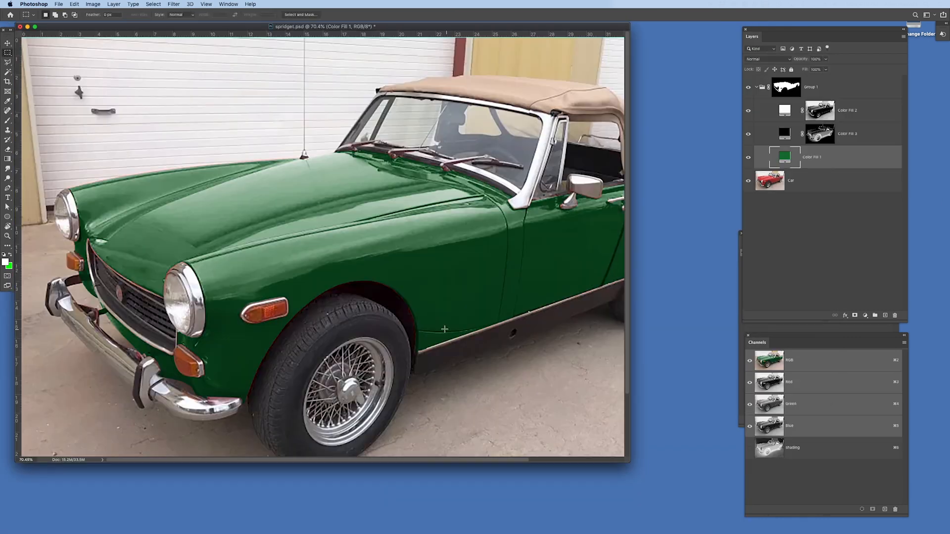
Hide both shading fills, paste the flames above the green fill, and merge stacked copies of them into one layer.
{"action": "left_click_drag", "start_coordinate": [747, 134], "coordinate": [741, 118]}
{"action": "key", "text": "super+v"}
{"action": "key", "text": "v"}
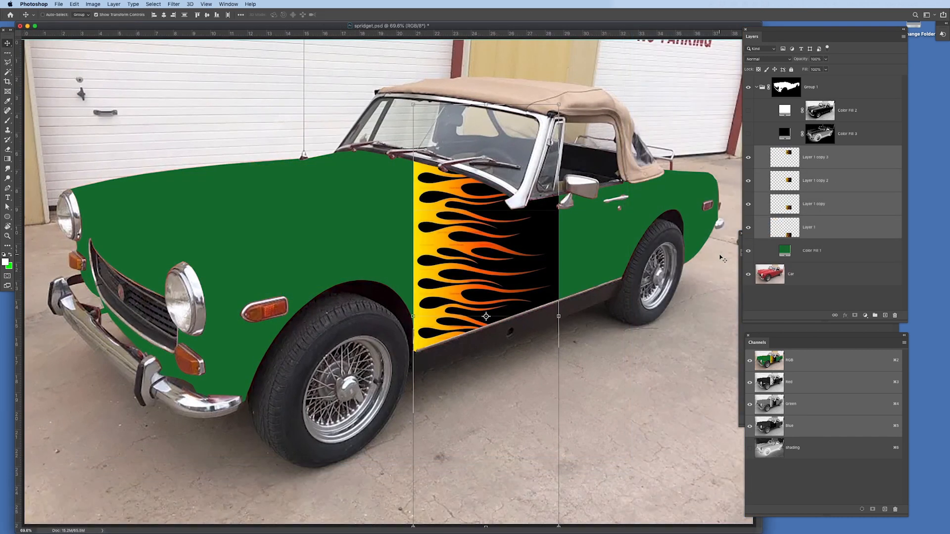
{"action": "key", "text": "super+e"}
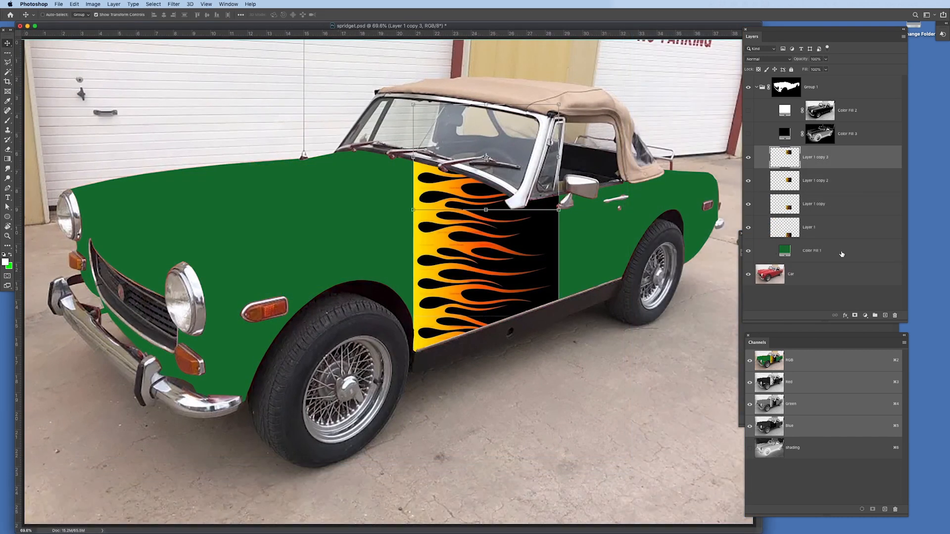
Free-transform the merged flames, moving, stretching and skewing them to run diagonally across the hood and down the car's side.
{"action": "left_click_drag", "start_coordinate": [469, 235], "coordinate": [238, 192]}
{"action": "key", "text": "super+t"}
{"action": "left_click_drag", "start_coordinate": [254, 483], "coordinate": [509, 261]}
{"action": "left_click_drag", "start_coordinate": [254, 59], "coordinate": [251, 160]}
{"action": "left_click_drag", "start_coordinate": [453, 212], "coordinate": [459, 179]}
{"action": "left_click_drag", "start_coordinate": [350, 204], "coordinate": [296, 218]}
{"action": "left_click_drag", "start_coordinate": [405, 195], "coordinate": [475, 180]}
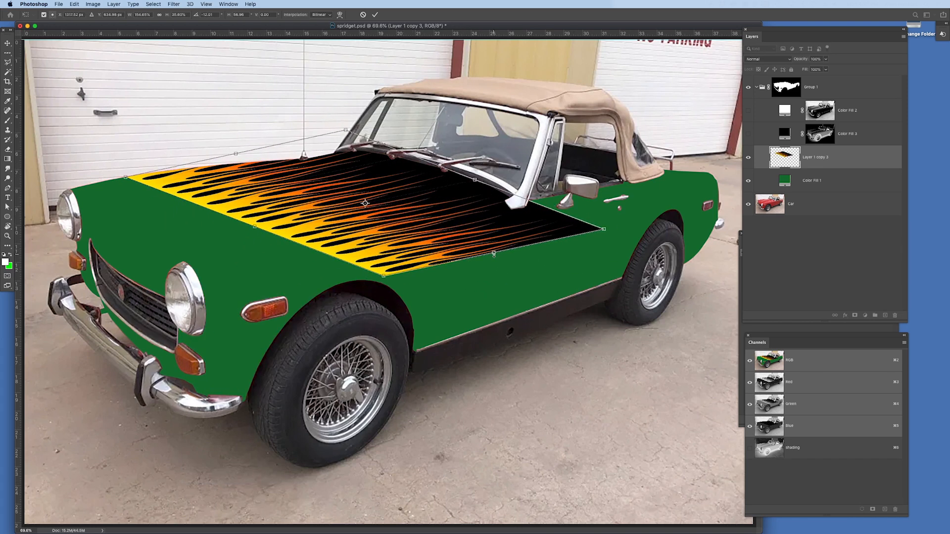
{"action": "left_click_drag", "start_coordinate": [494, 253], "coordinate": [678, 355]}
Warp the flames, pulling the lower corners down below the front wheel and sill so the artwork follows the fender.
{"action": "left_click", "coordinate": [74, 4]}
{"action": "mouse_move", "coordinate": [124, 176]}
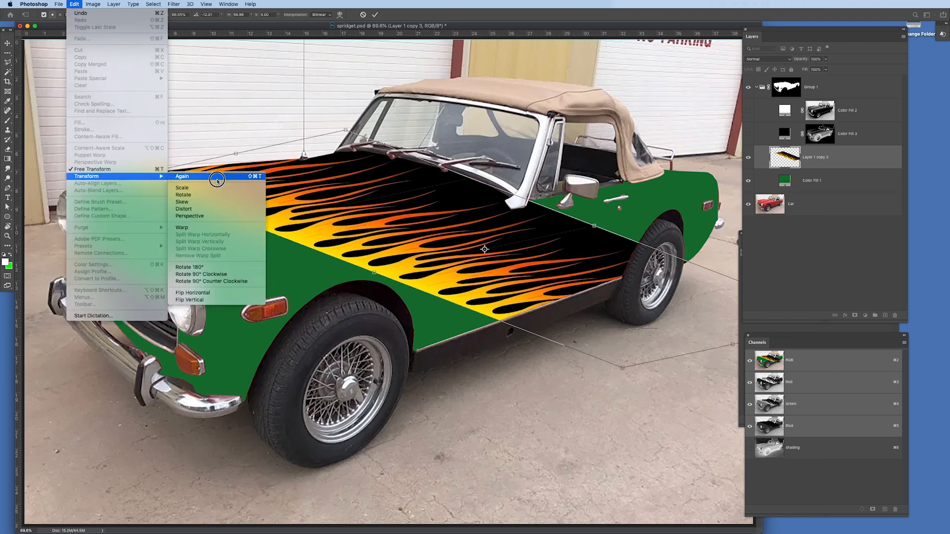
{"action": "left_click", "coordinate": [193, 228]}
{"action": "left_click_drag", "start_coordinate": [622, 368], "coordinate": [368, 468]}
{"action": "left_click_drag", "start_coordinate": [816, 36], "coordinate": [886, 39]}
{"action": "left_click_drag", "start_coordinate": [785, 244], "coordinate": [910, 277]}
{"action": "left_click", "coordinate": [607, 375]}
{"action": "key", "text": "super+minus"}
{"action": "key", "text": "super+minus"}
{"action": "left_click_drag", "start_coordinate": [555, 394], "coordinate": [755, 498]}
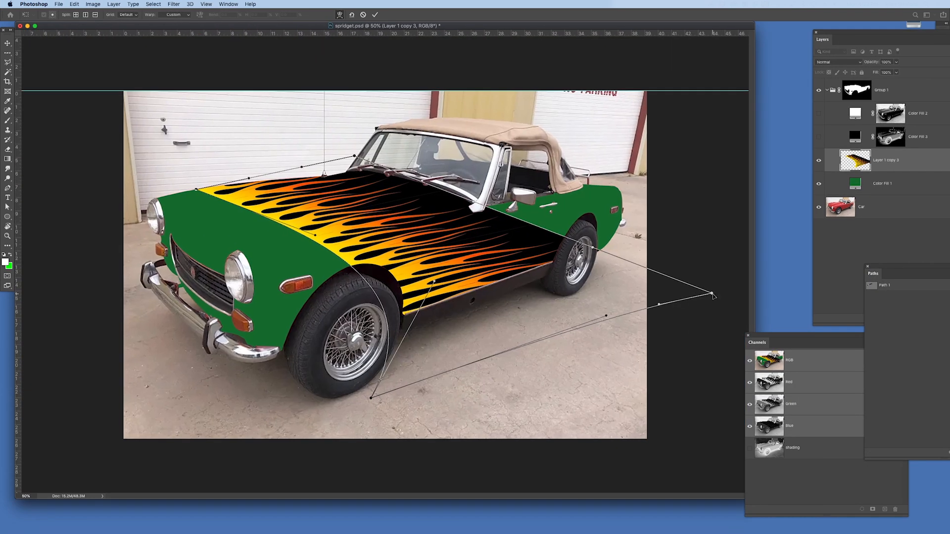
{"action": "left_click_drag", "start_coordinate": [711, 294], "coordinate": [475, 363]}
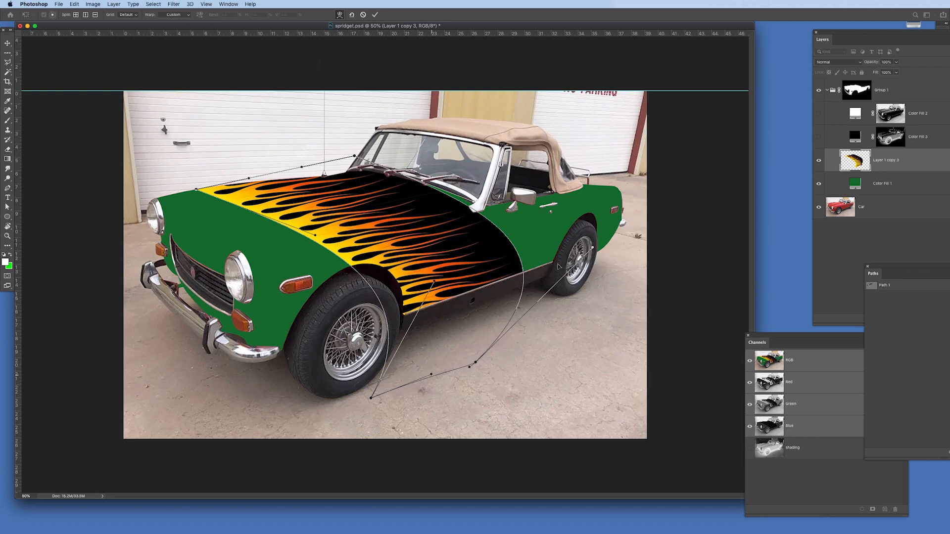
Bend the warp's rear edge at the door, shift its upper corners outward past the hood, and apply the warp.
{"action": "left_click_drag", "start_coordinate": [593, 248], "coordinate": [514, 216]}
{"action": "left_click_drag", "start_coordinate": [196, 189], "coordinate": [142, 175]}
{"action": "left_click_drag", "start_coordinate": [249, 191], "coordinate": [213, 159]}
{"action": "left_click_drag", "start_coordinate": [355, 157], "coordinate": [289, 143]}
{"action": "left_click_drag", "start_coordinate": [237, 154], "coordinate": [224, 151]}
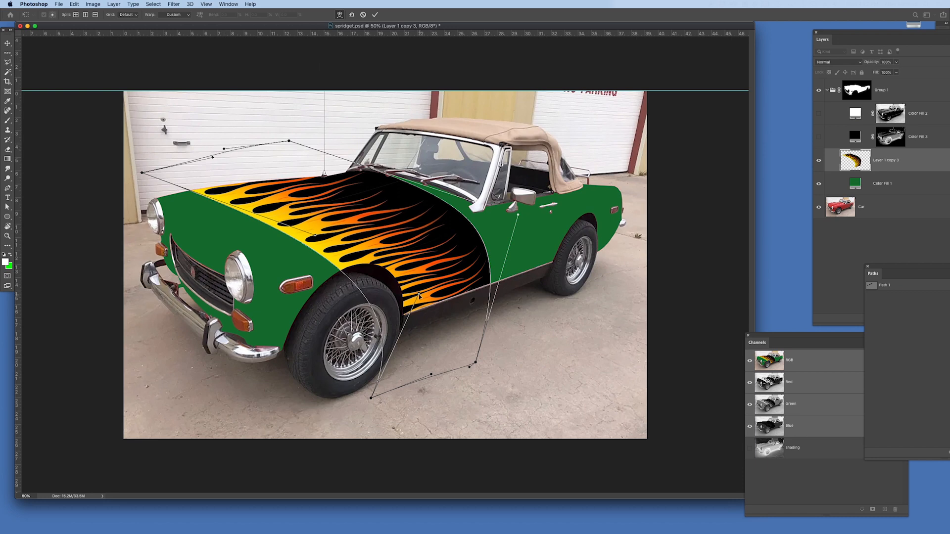
{"action": "key", "text": "Return"}
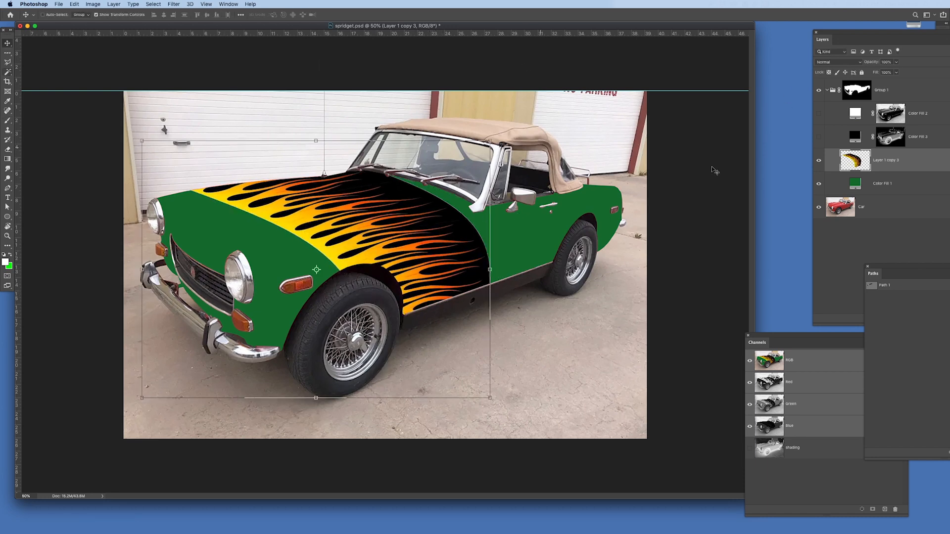
Change the green body color fill to bright yellow.
{"action": "double_click", "coordinate": [854, 183]}
{"action": "left_click", "coordinate": [322, 247]}
{"action": "left_click", "coordinate": [702, 392]}
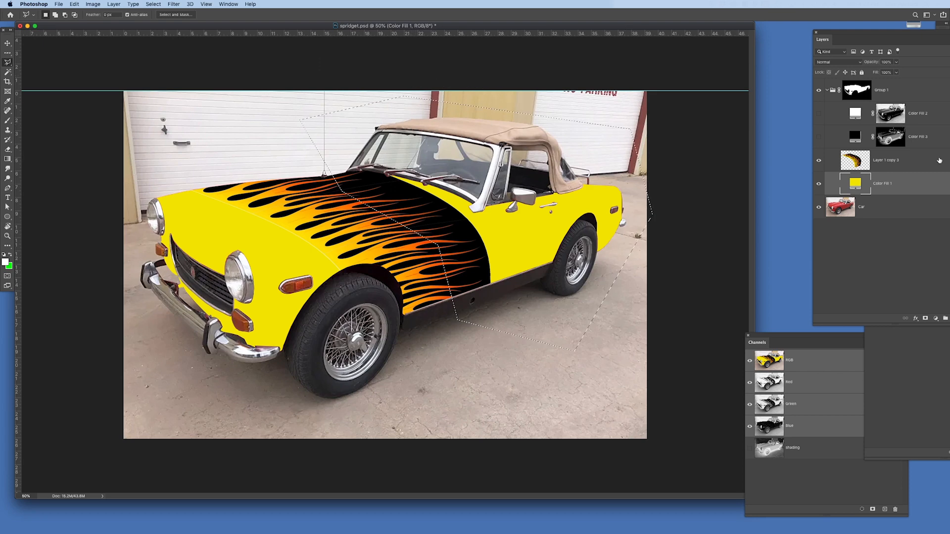
Add a black solid color fill layer masked to the rear of the body, between the flames and the yellow fill.
{"action": "left_click_drag", "start_coordinate": [849, 33], "coordinate": [743, 21]}
{"action": "left_click", "coordinate": [829, 306]}
{"action": "left_click", "coordinate": [847, 316]}
{"action": "left_click", "coordinate": [463, 222]}
{"action": "left_click", "coordinate": [701, 391]}
Select the flames layer, show both shading fills again, and save the document.
{"action": "key", "text": "m"}
{"action": "left_click", "coordinate": [748, 144]}
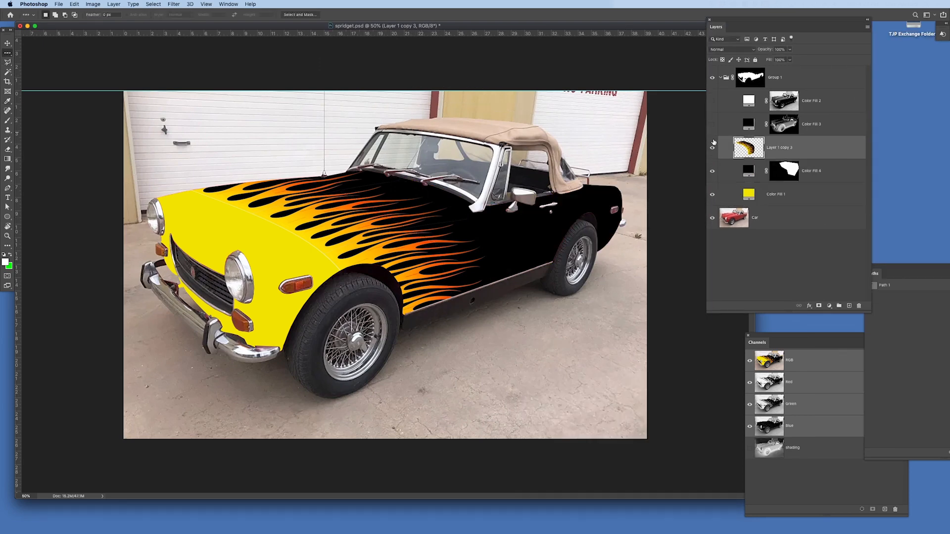
{"action": "left_click_drag", "start_coordinate": [712, 124], "coordinate": [712, 101]}
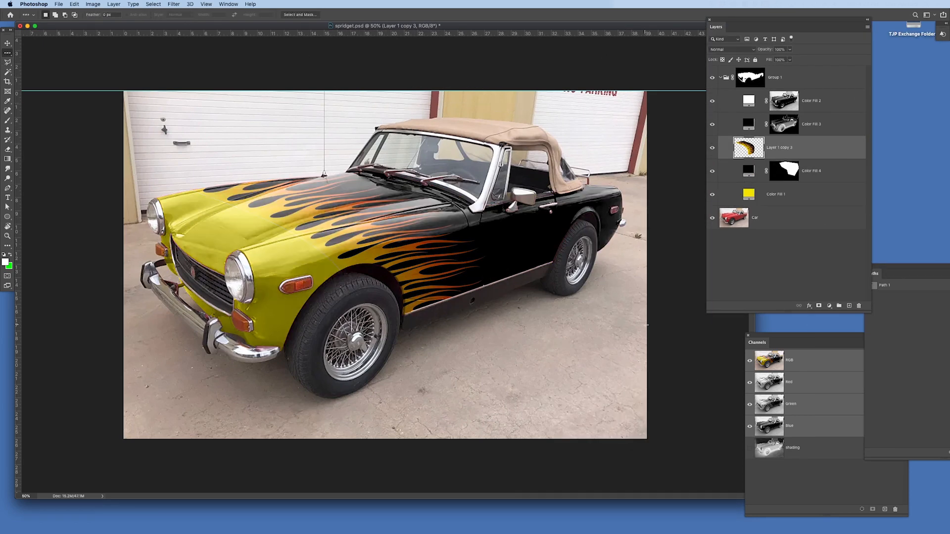
{"action": "key", "text": "super+s"}
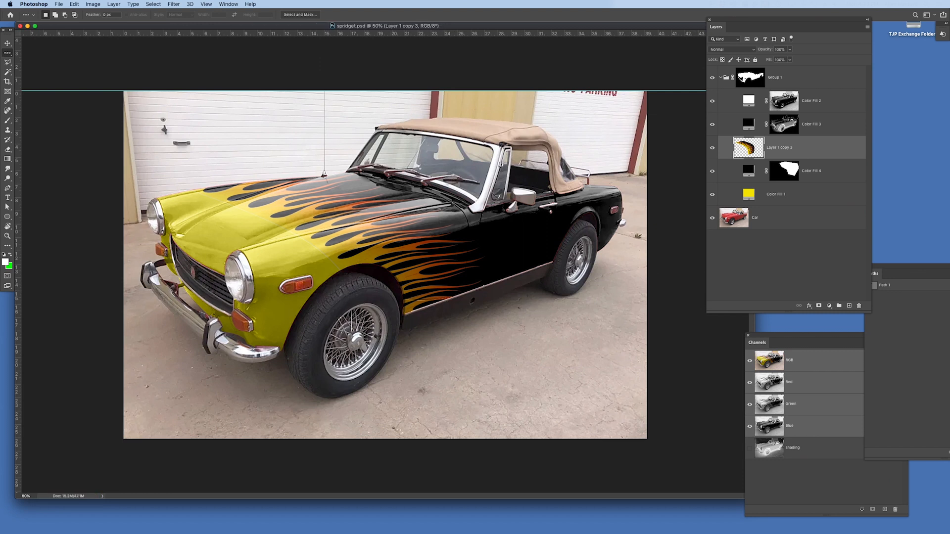